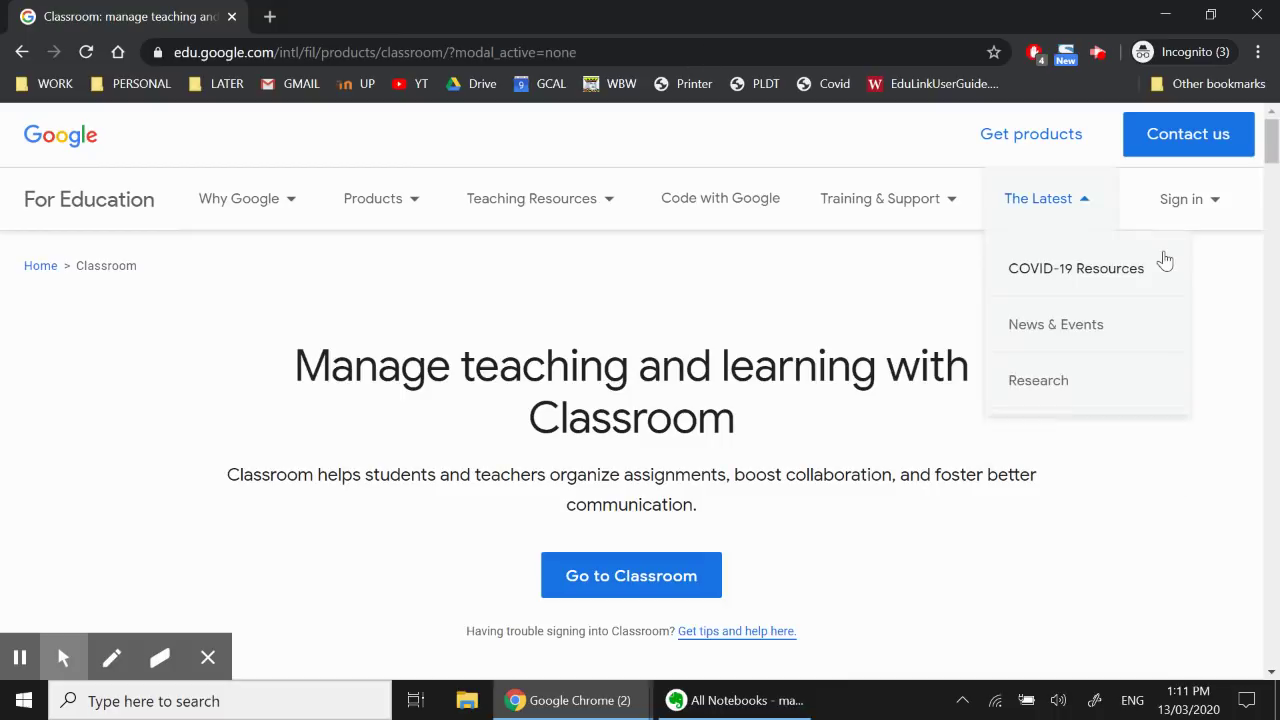
Bring up the Google account sign-in page for Classroom from Go to Classroom
mouse_move(1190, 212)
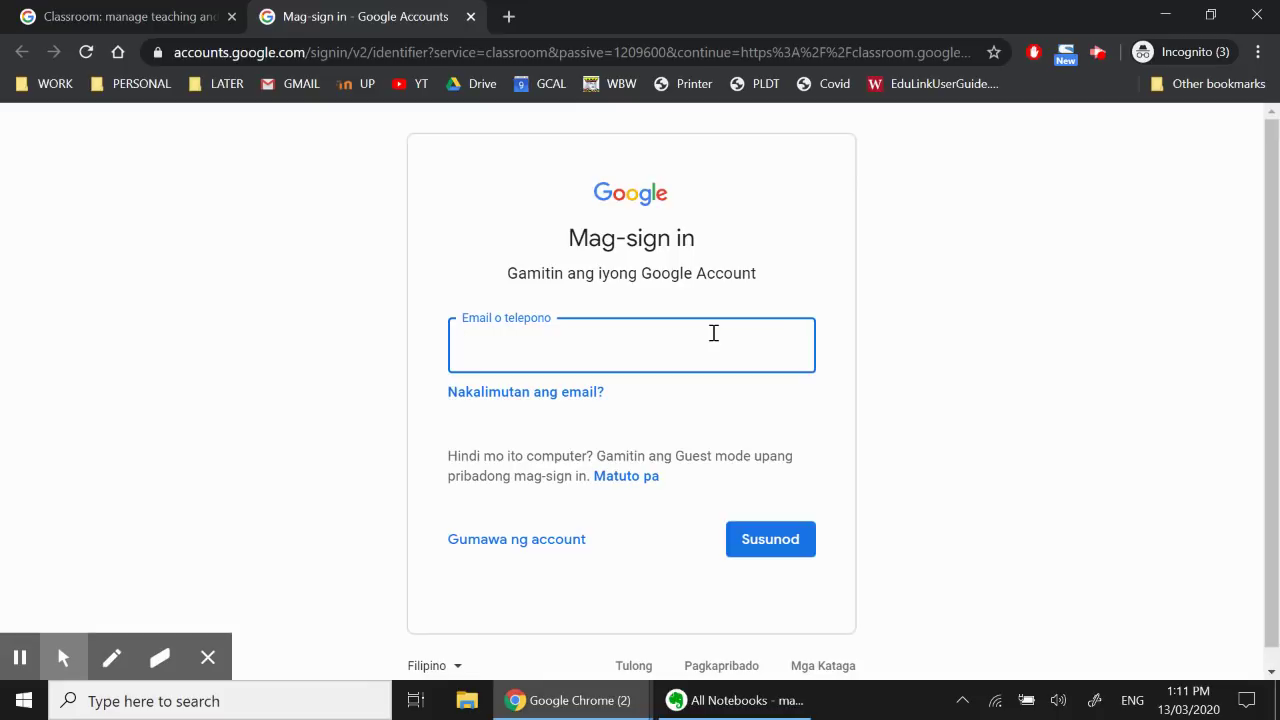
Enter the student's school email address, continue, and type the account password
left_click(687, 347)
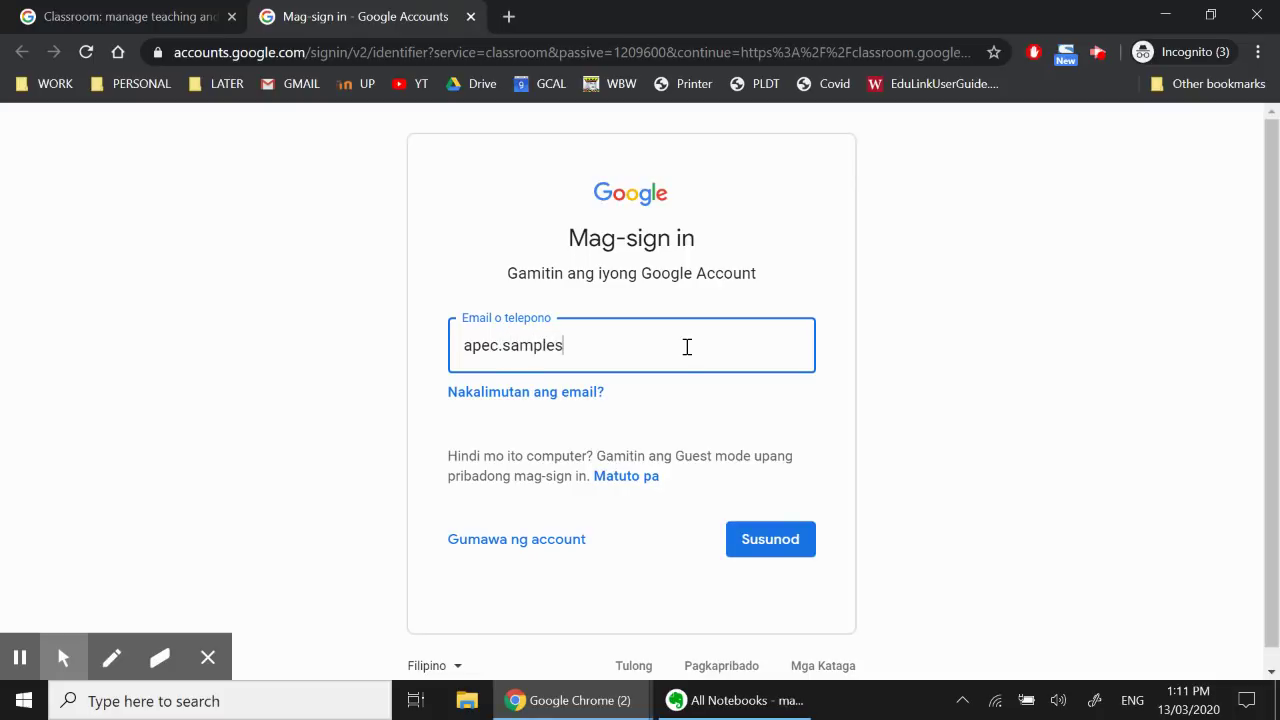
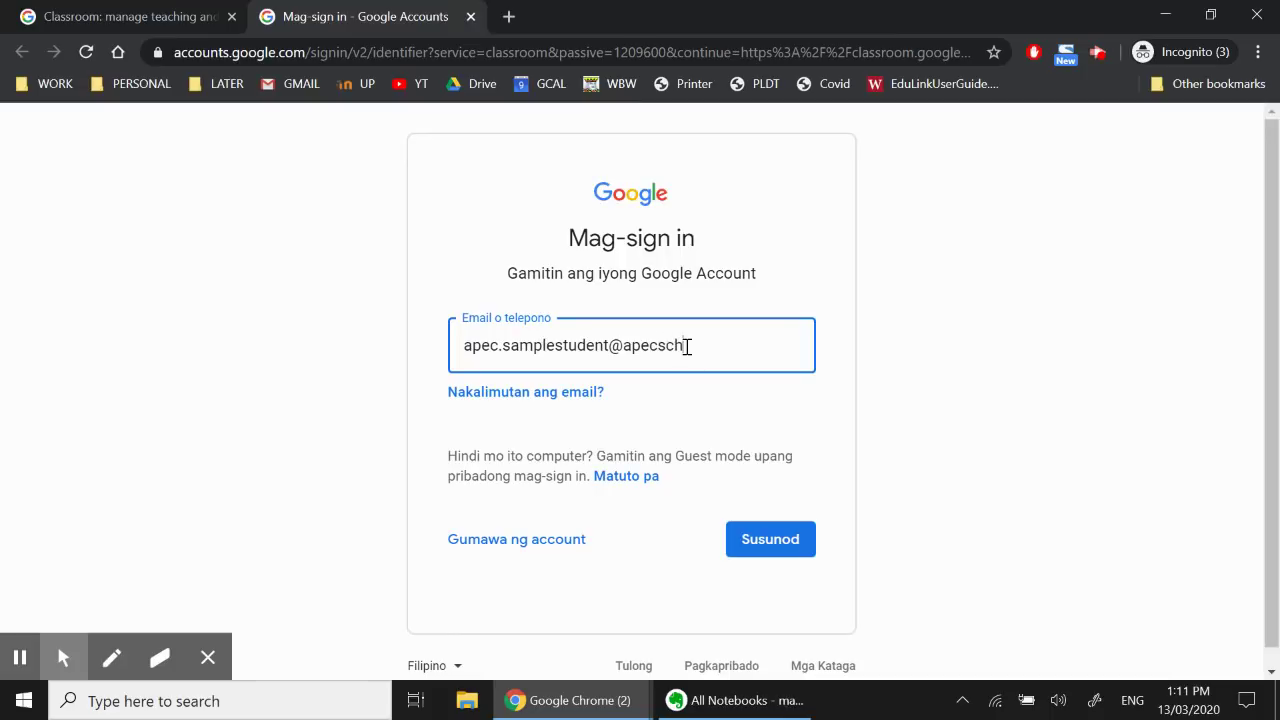
left_click(779, 543)
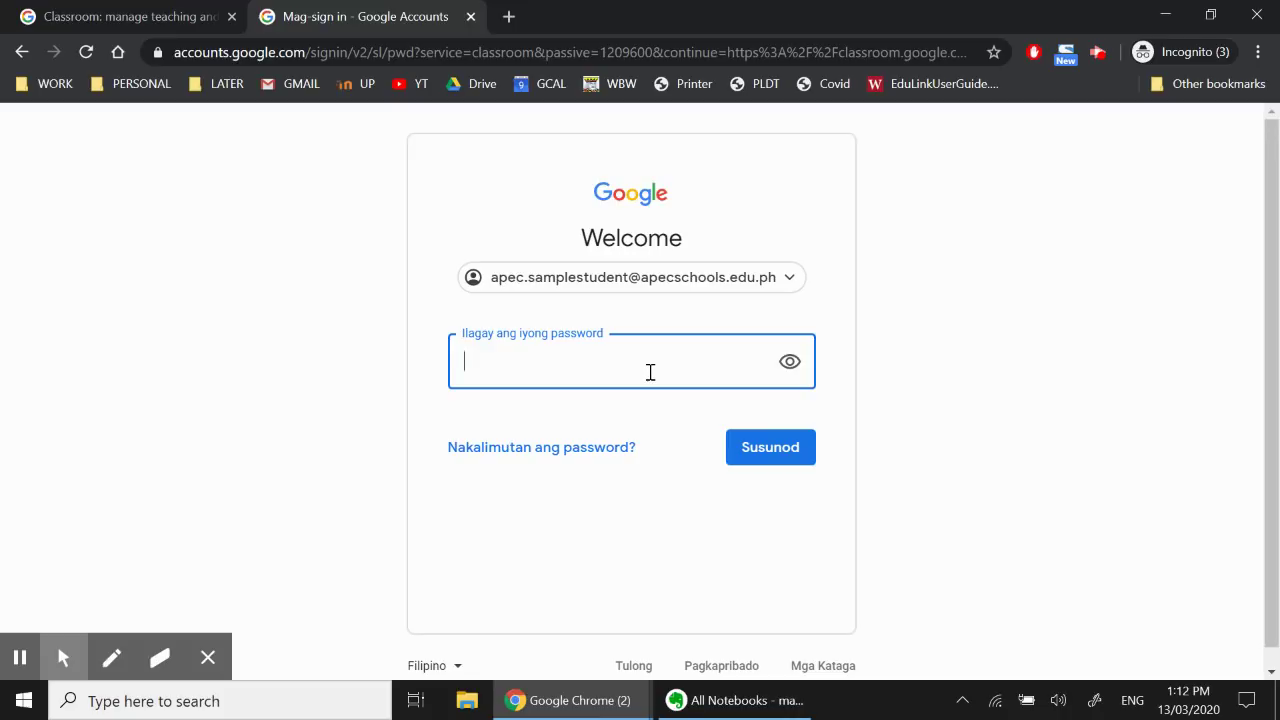
type("•••••••••")
Submit the password and wait for the Classes page with the APEC Online class card
left_click(786, 455)
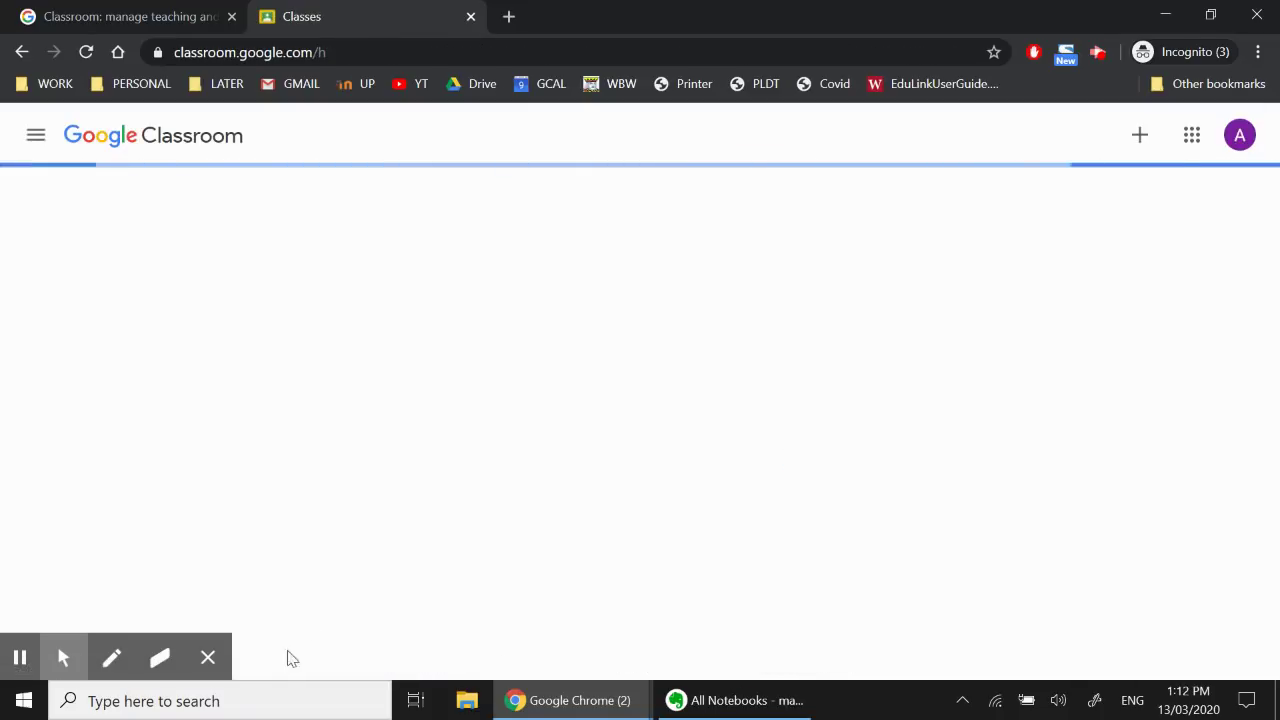
left_click(211, 669)
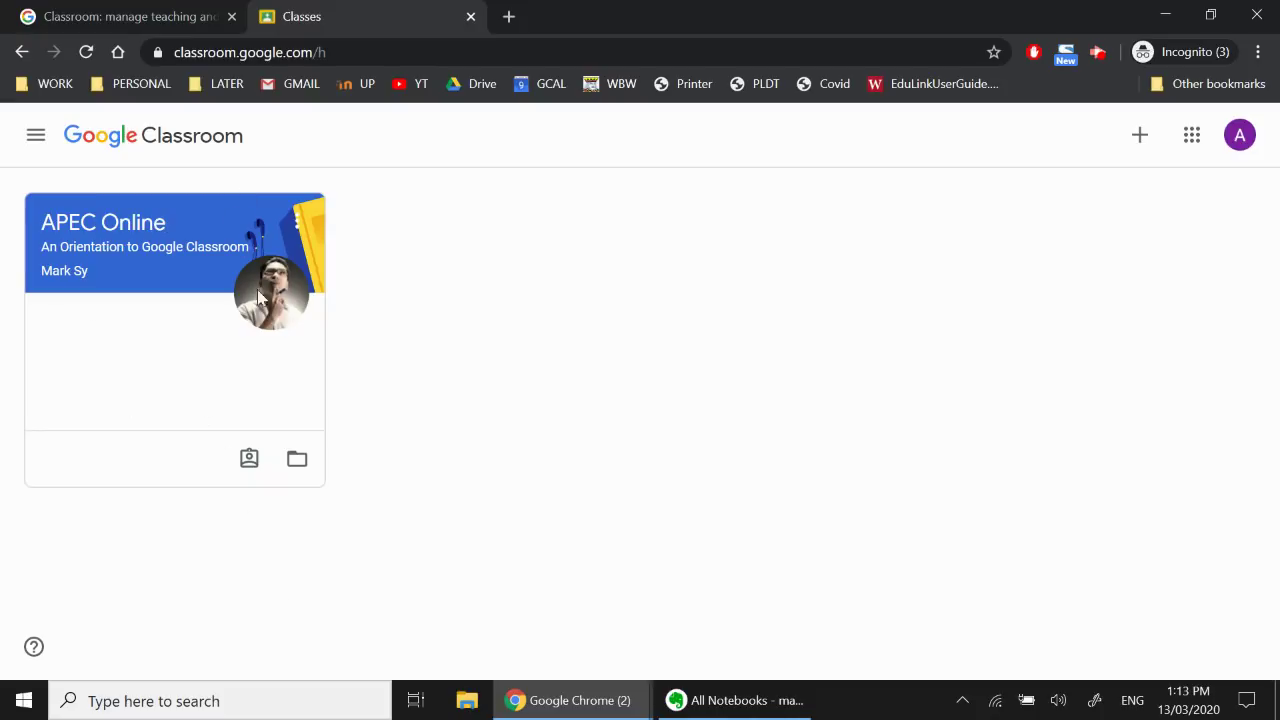
Open the APEC Online class and scroll its Stream to see posts like READING MATERIALS
left_click(186, 221)
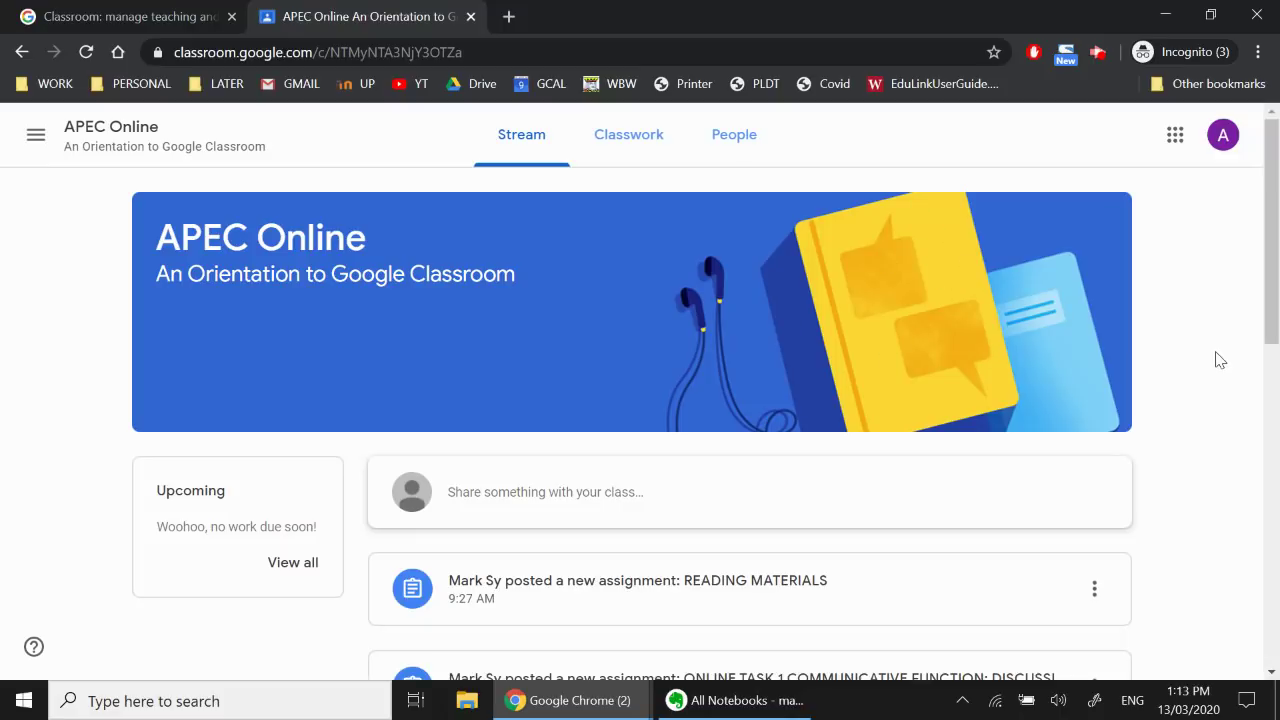
scroll(849, 406, "down", 1)
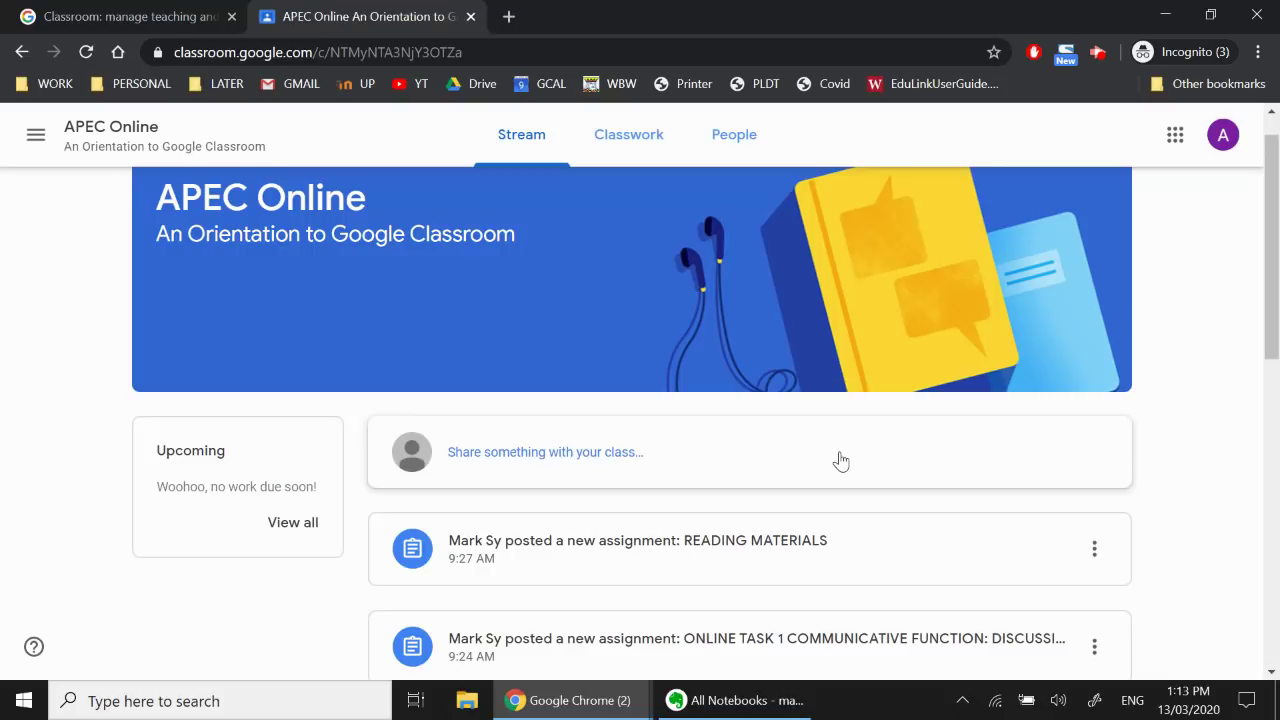
Post 'Hi, classmates! Good morning! I hope you are all excited for this online learning!'
left_click(738, 460)
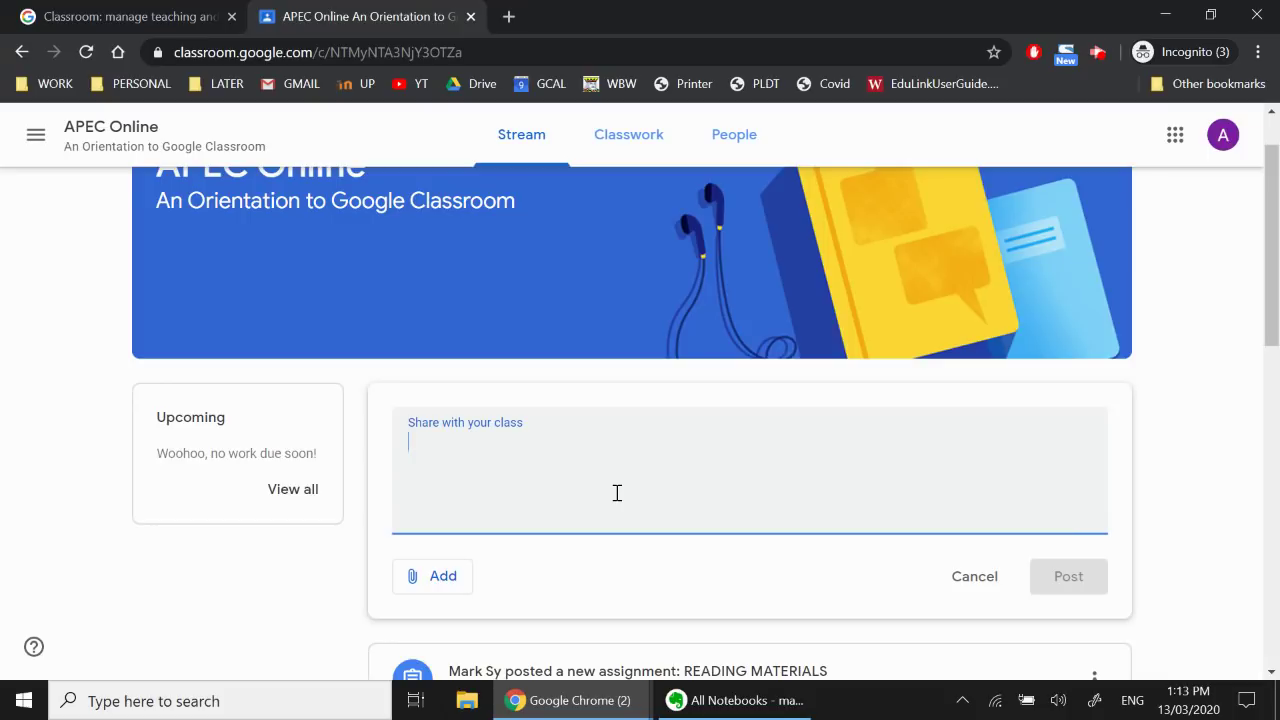
type("Hi, ")
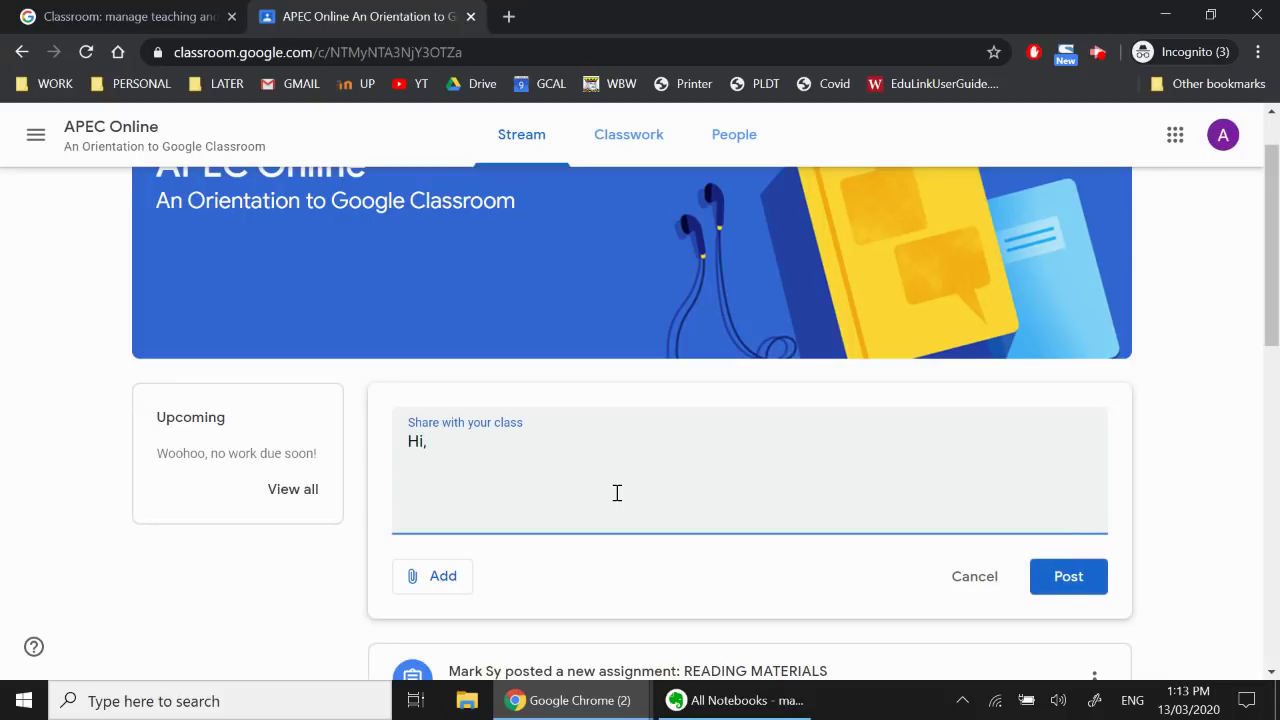
type("classmates!")
key("Return")
type("Good mon")
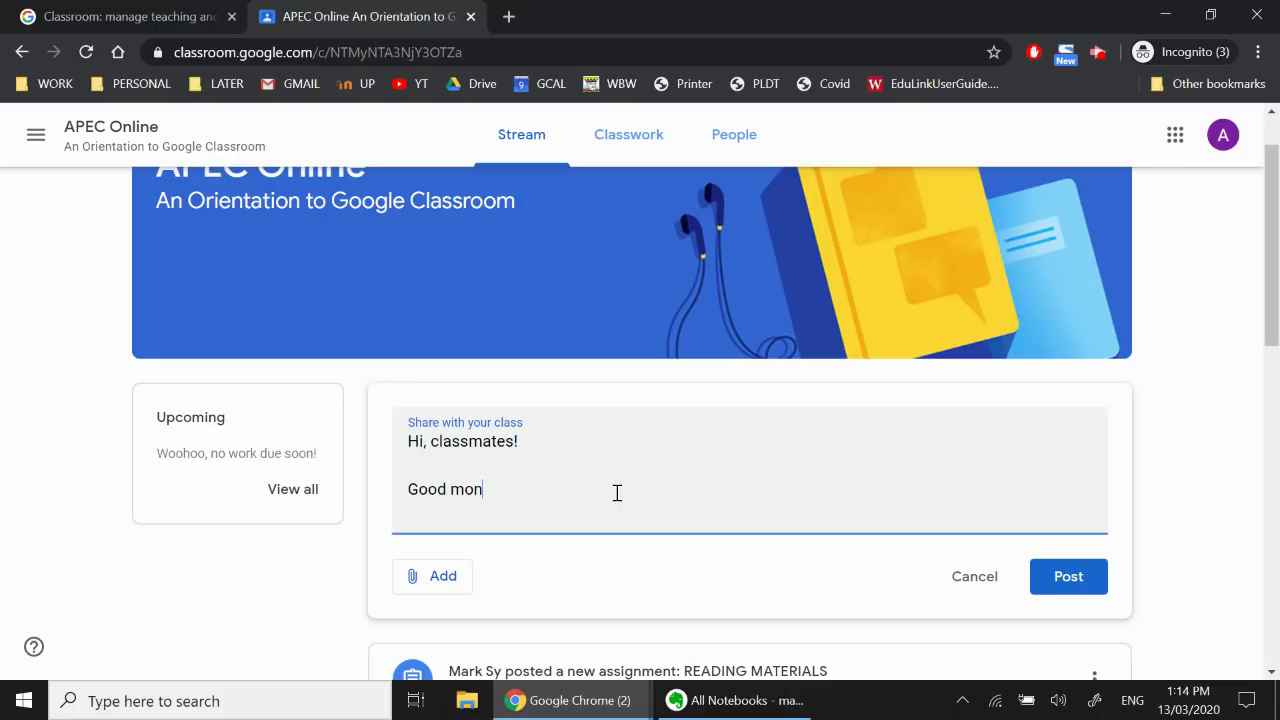
key("BackSpace")
type("rning! I hope you are all excited for")
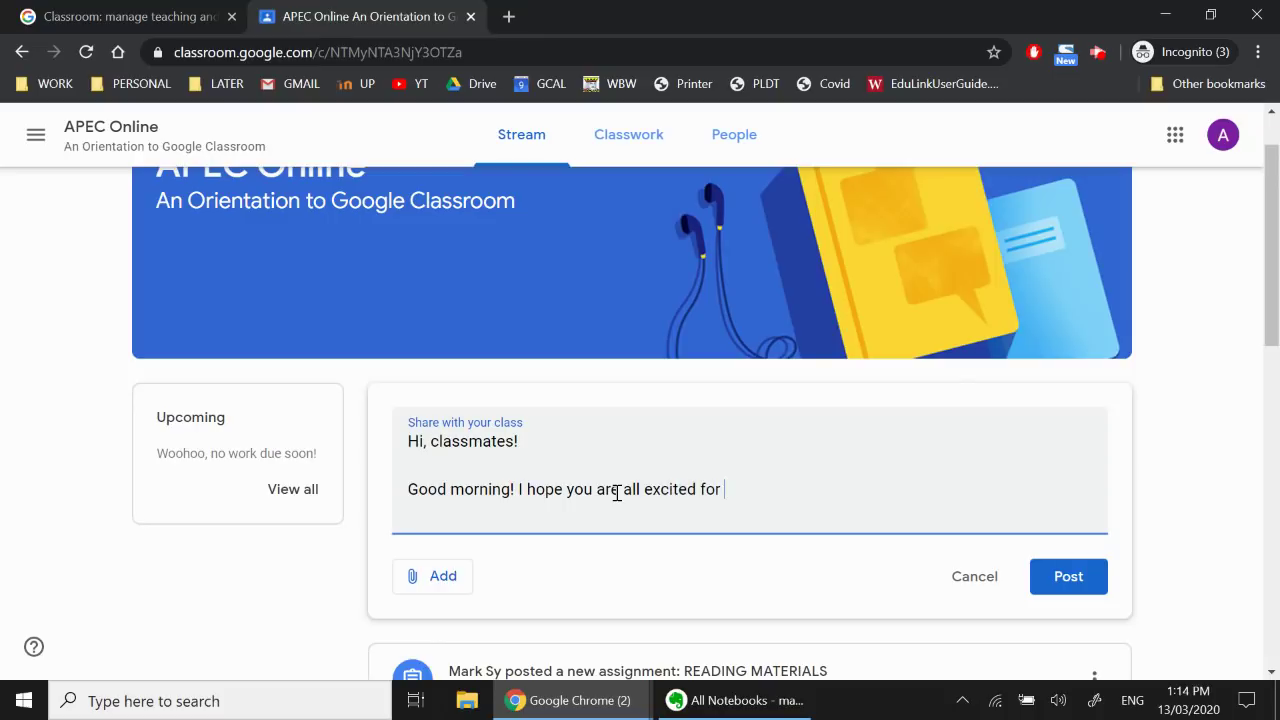
type(" this online learning!")
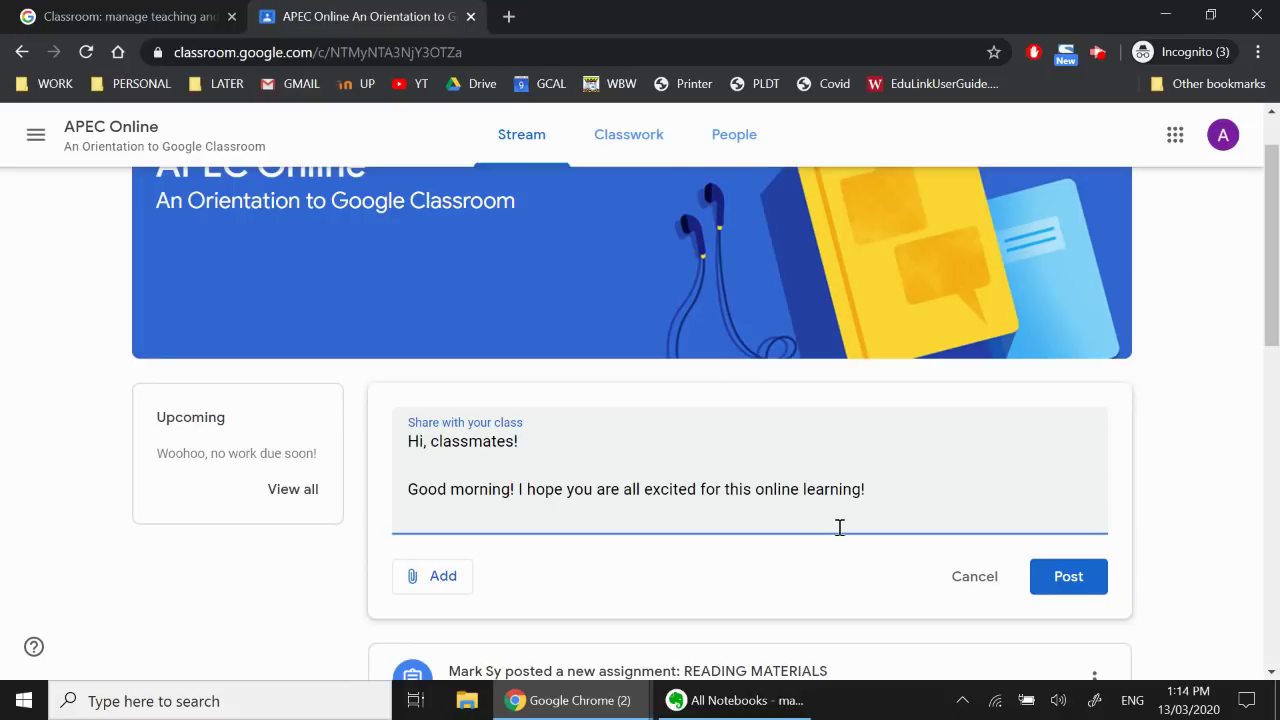
left_click(1051, 577)
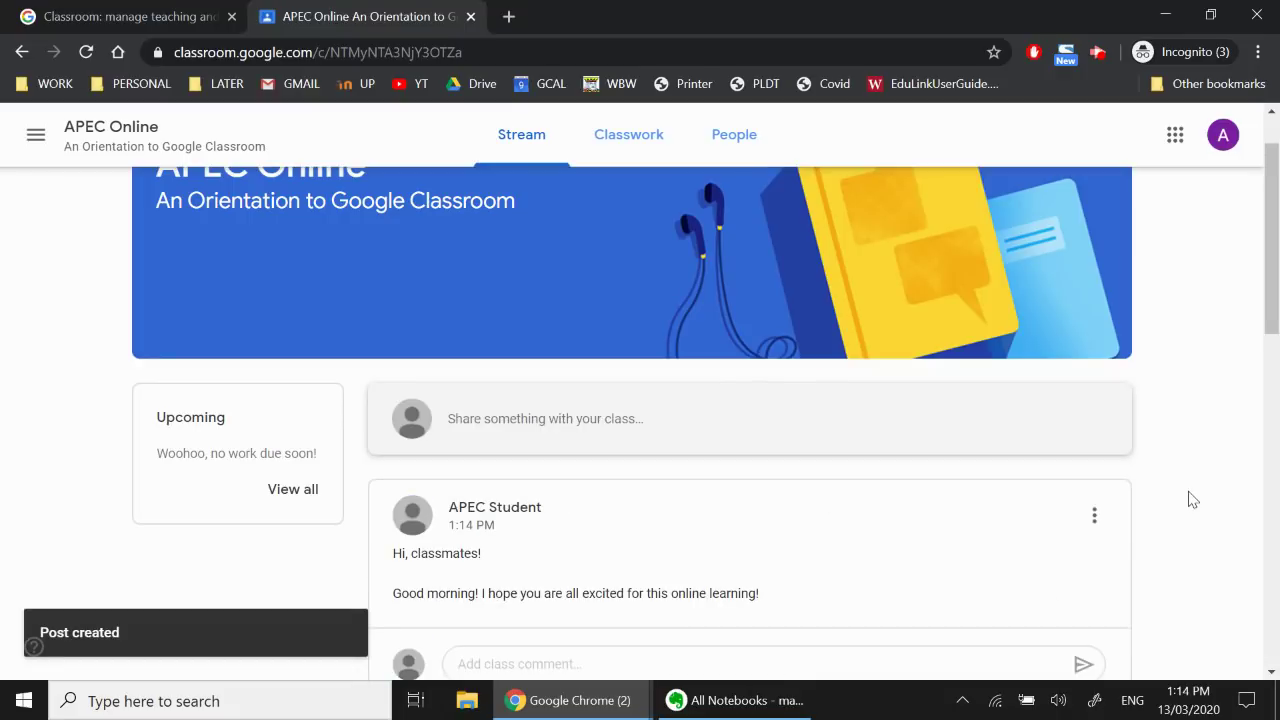
scroll(1150, 480, "down", 2)
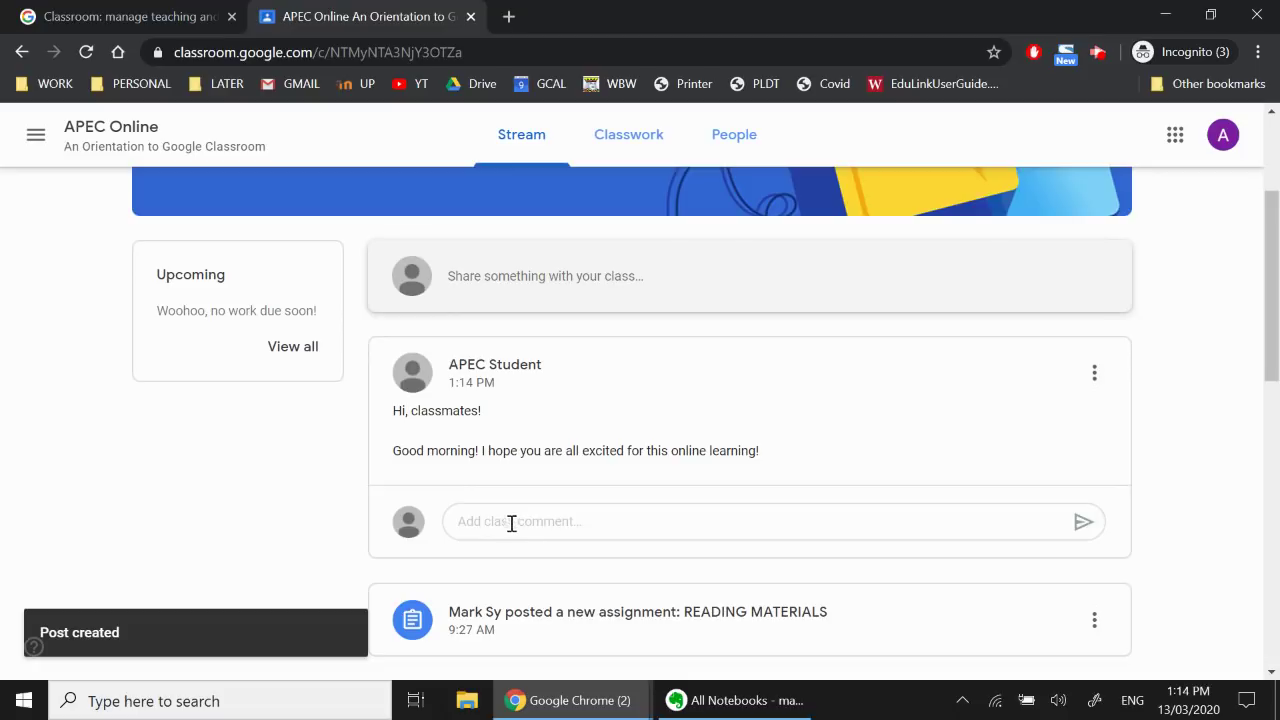
left_click(514, 526)
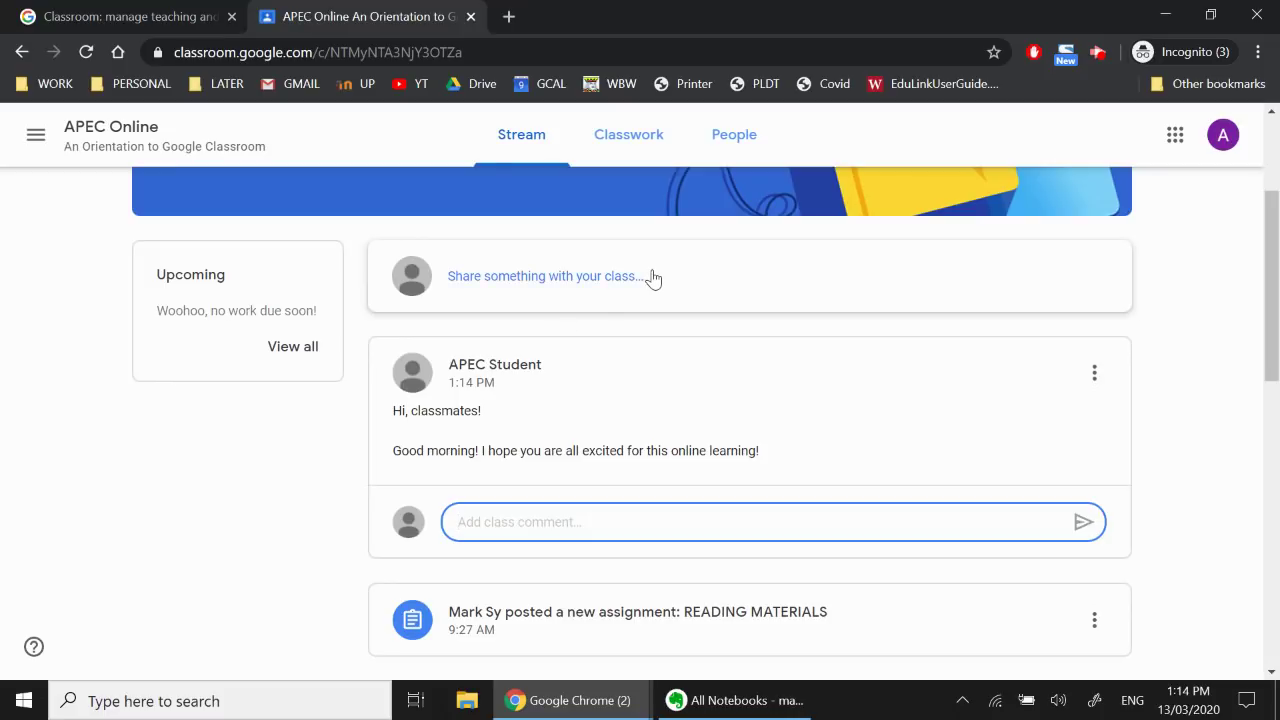
Draft 'Hi, Everyone. I found this interesting video about Corona Virus. Please watch…' as a new post
left_click(695, 280)
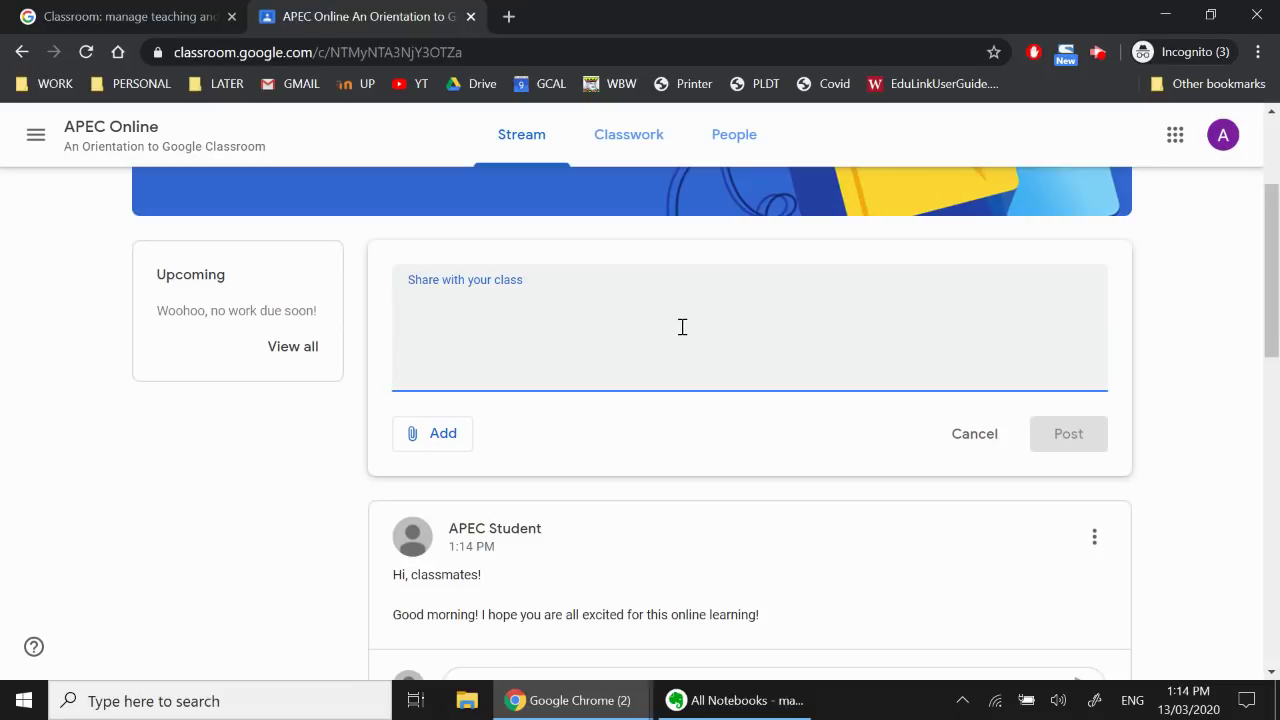
type("Hi")
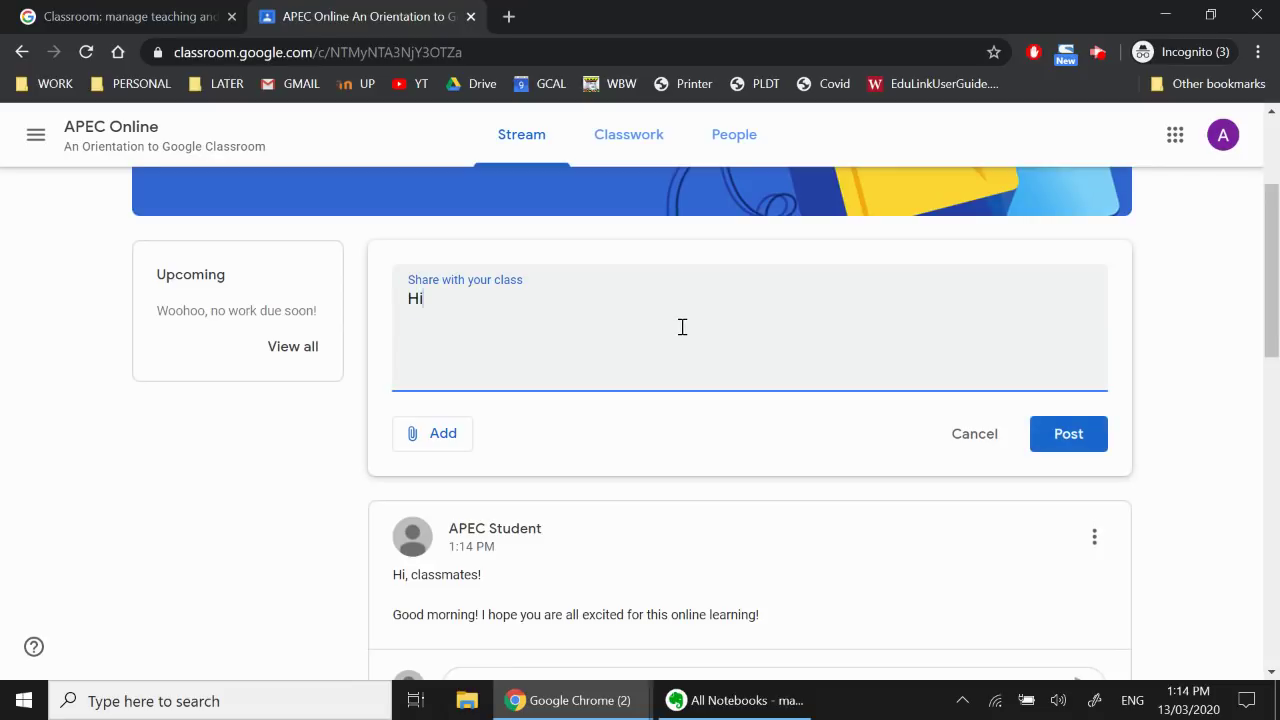
type(", Everyn")
key("BackSpace")
type("ong")
key("BackSpace")
type("e")
type(". I found thi")
type("s intere")
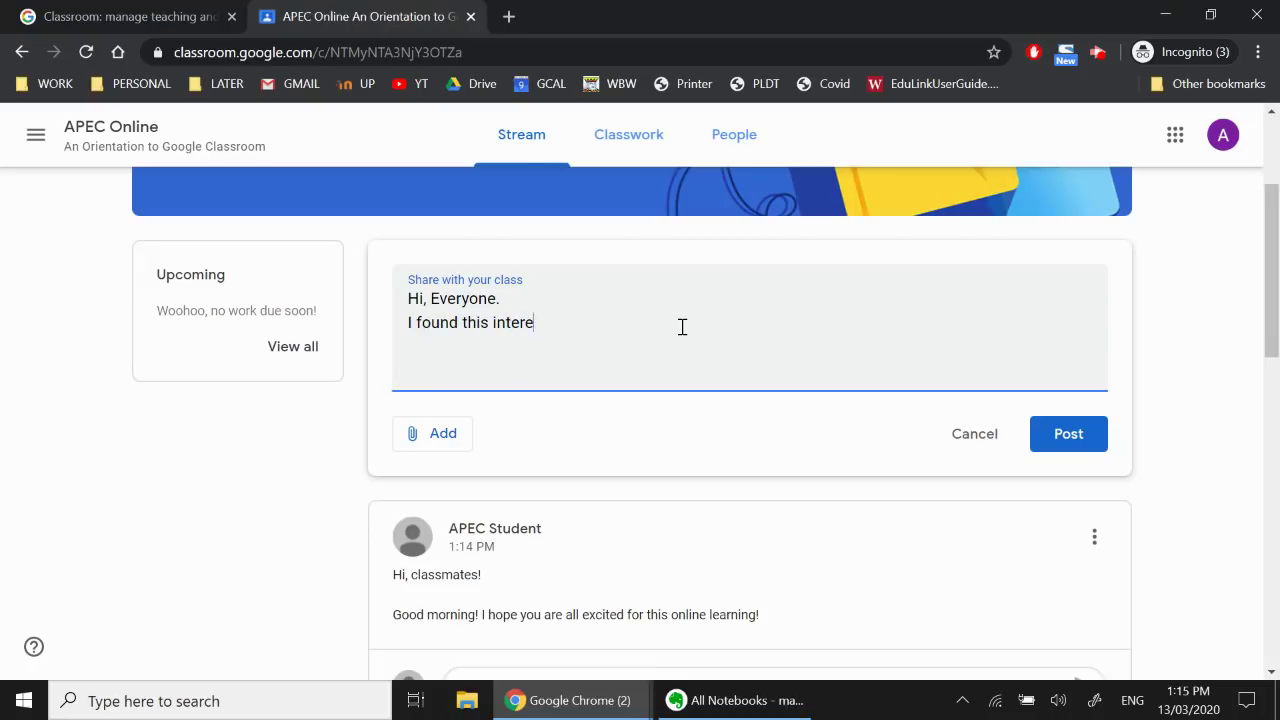
type("sting video about Coro")
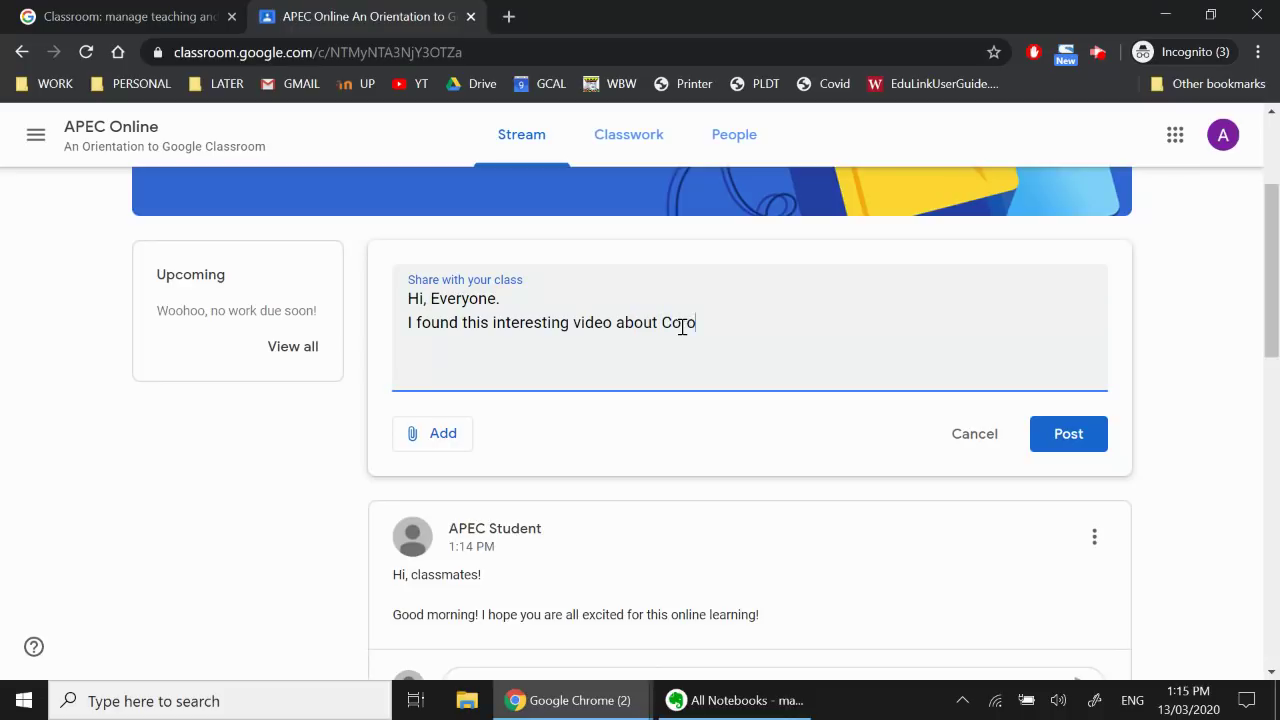
type("na Virus. Please wat")
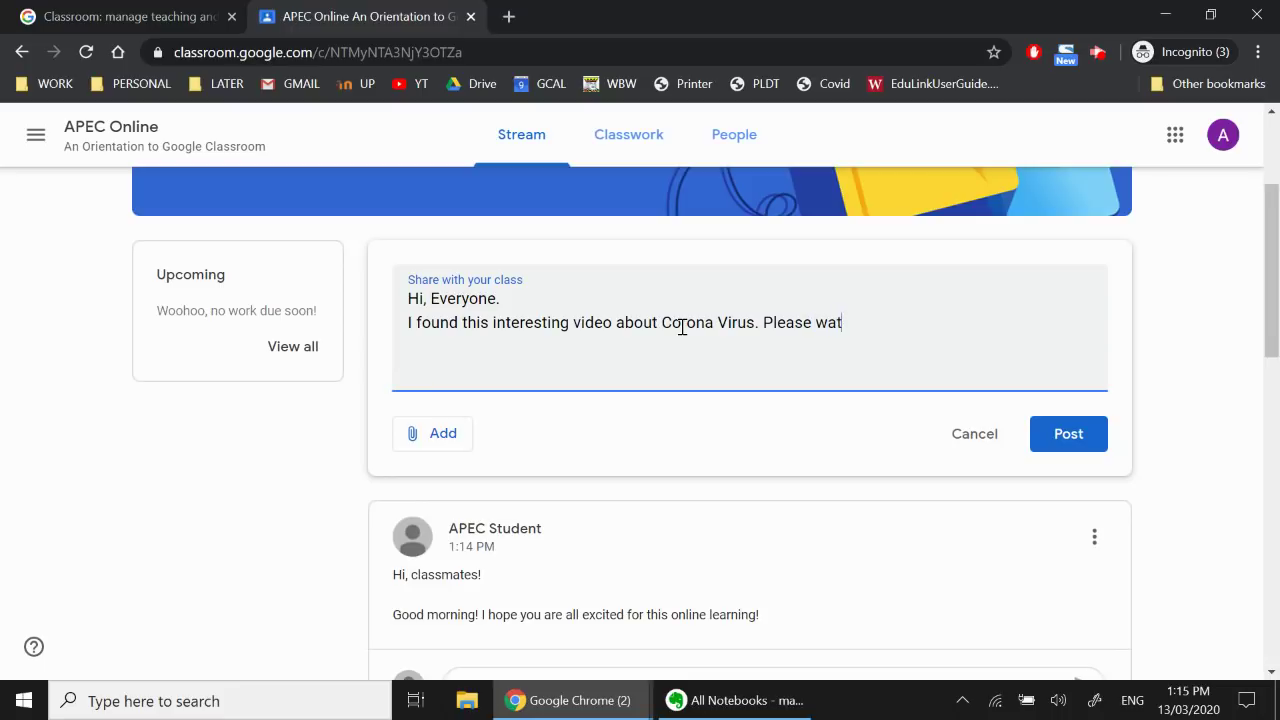
type("ch and tell me what you")
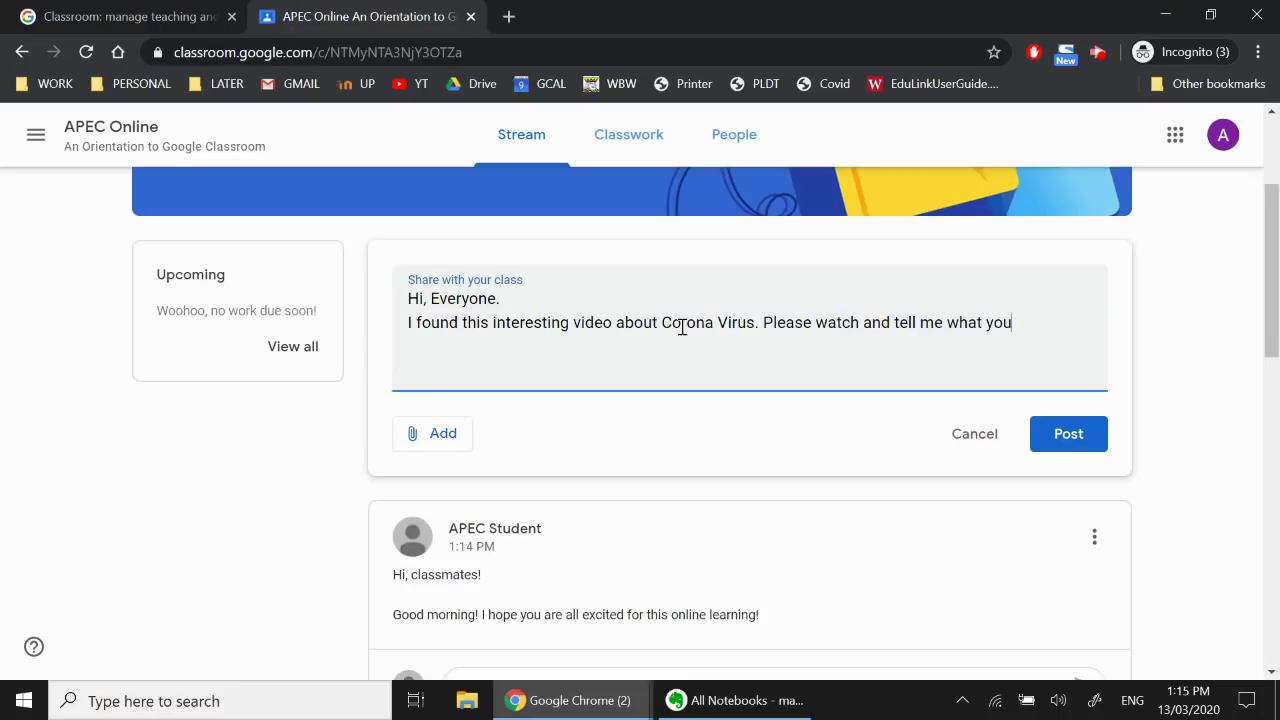
type(" think?")
left_click(451, 445)
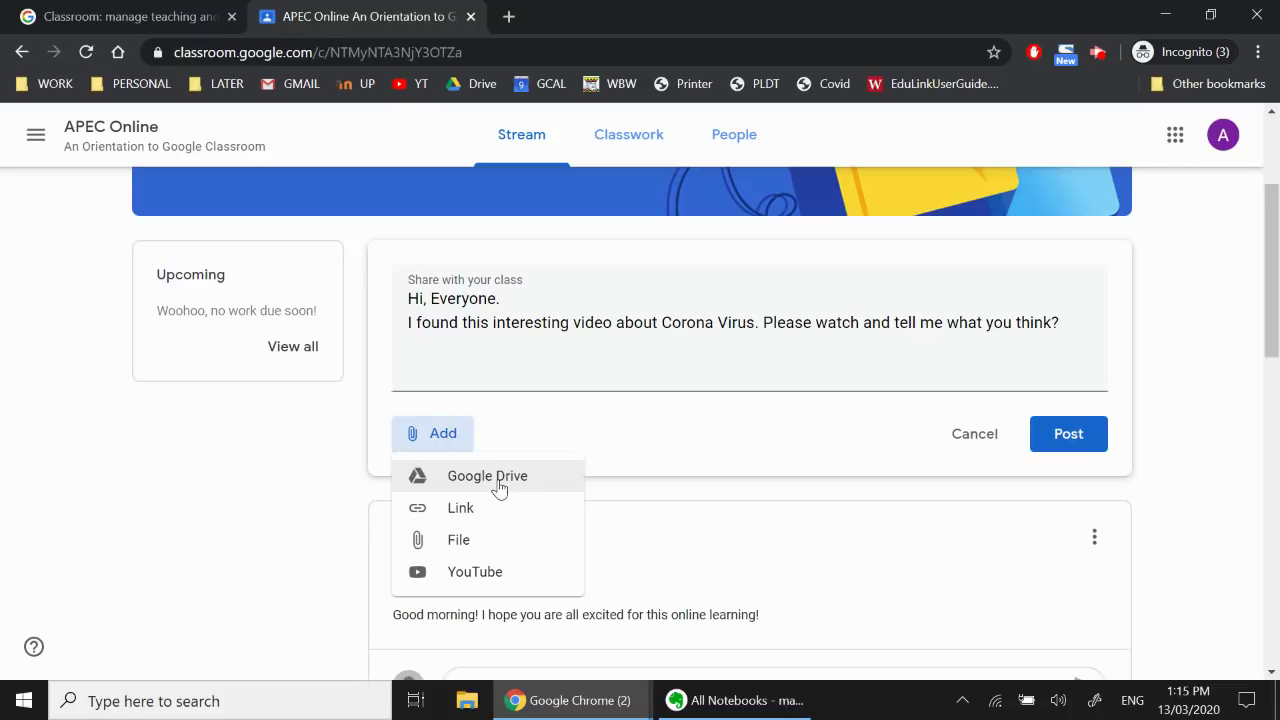
left_click(497, 476)
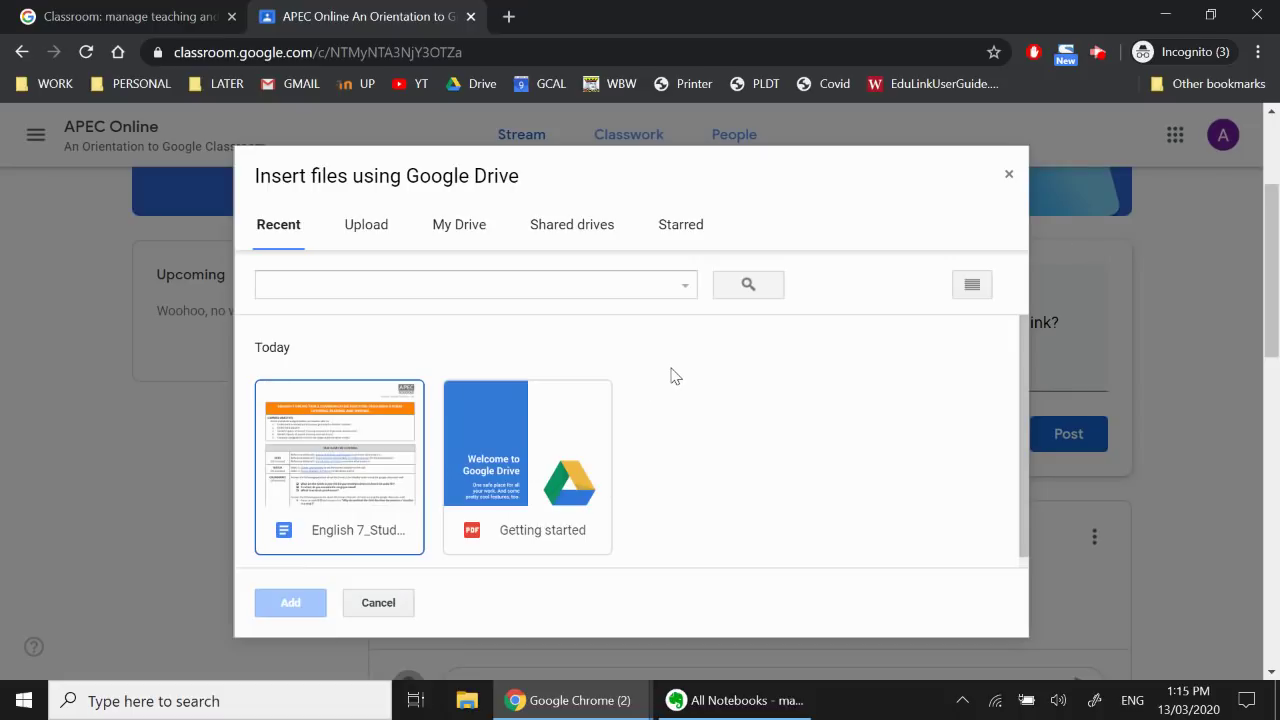
left_click(405, 602)
left_click(441, 434)
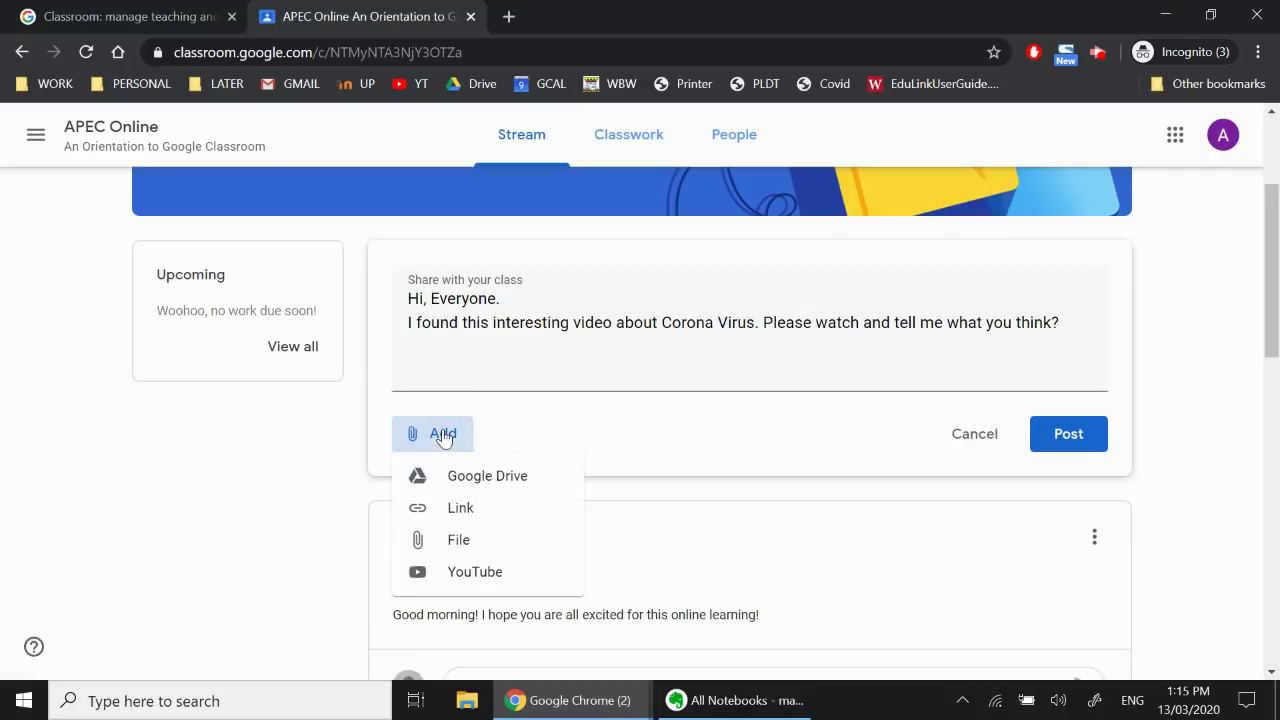
left_click(455, 512)
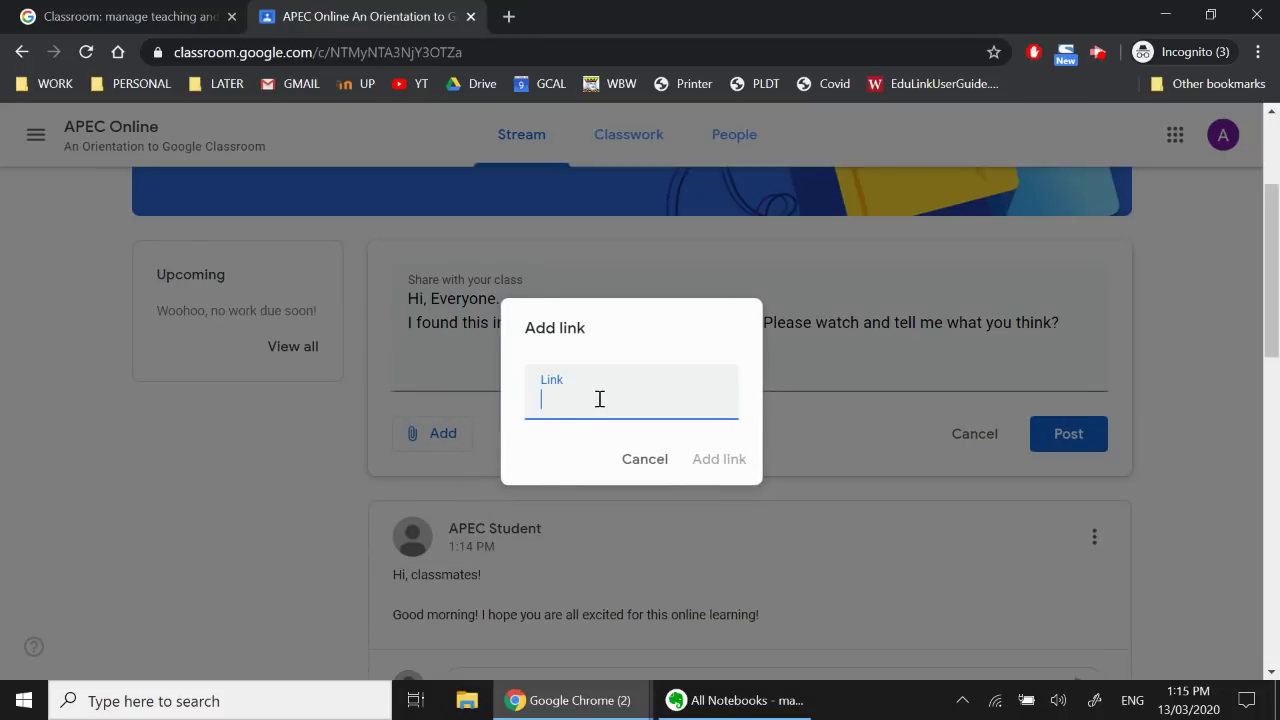
type("www.google.com")
left_click_drag(683, 399, 514, 406)
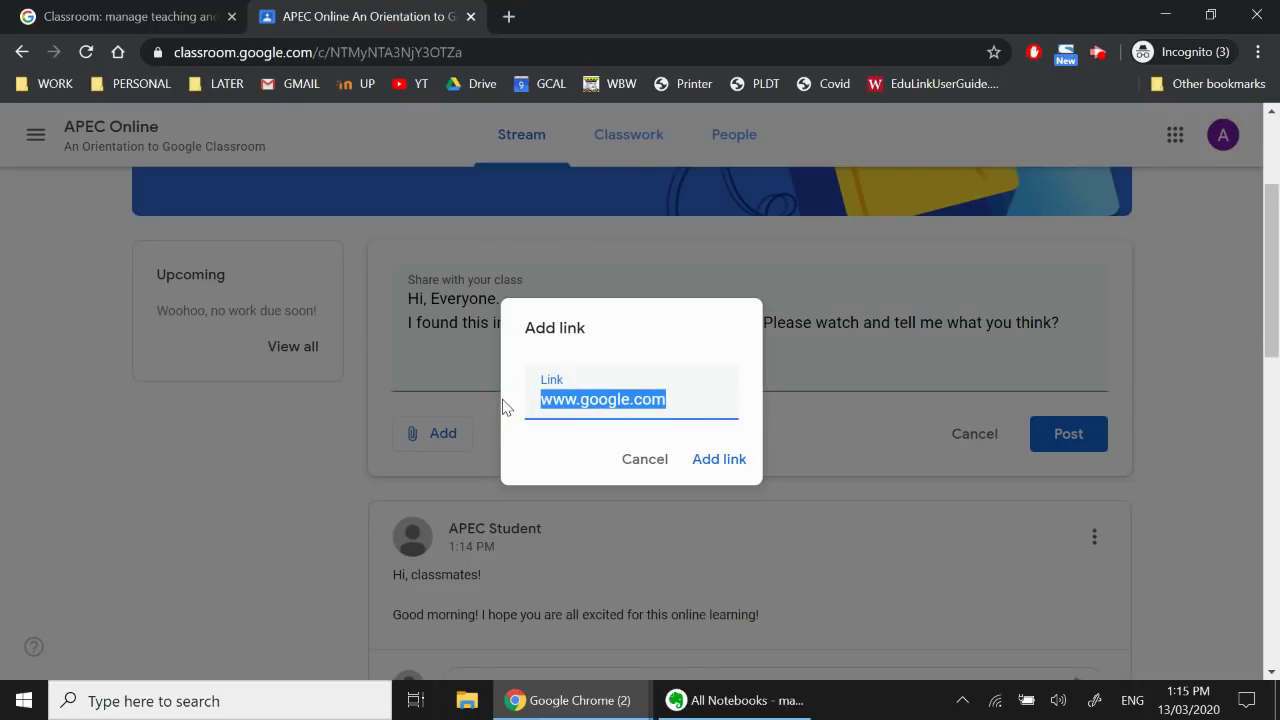
key("BackSpace")
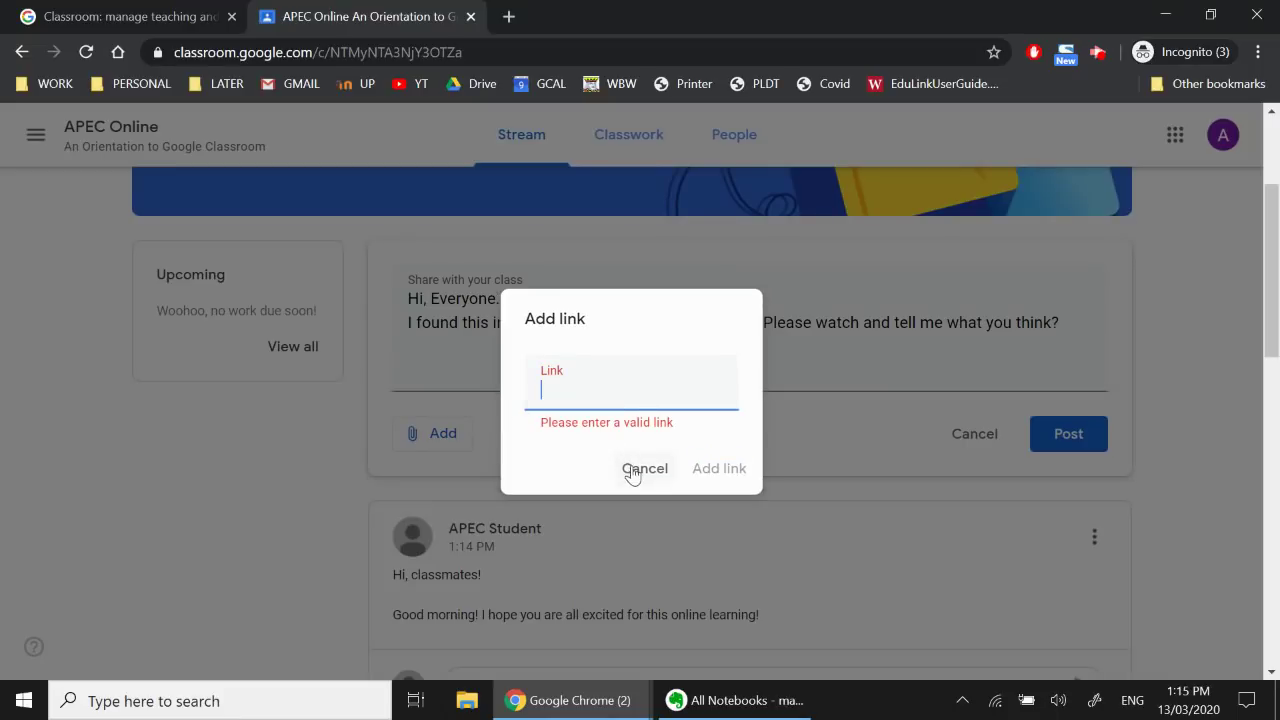
left_click(634, 466)
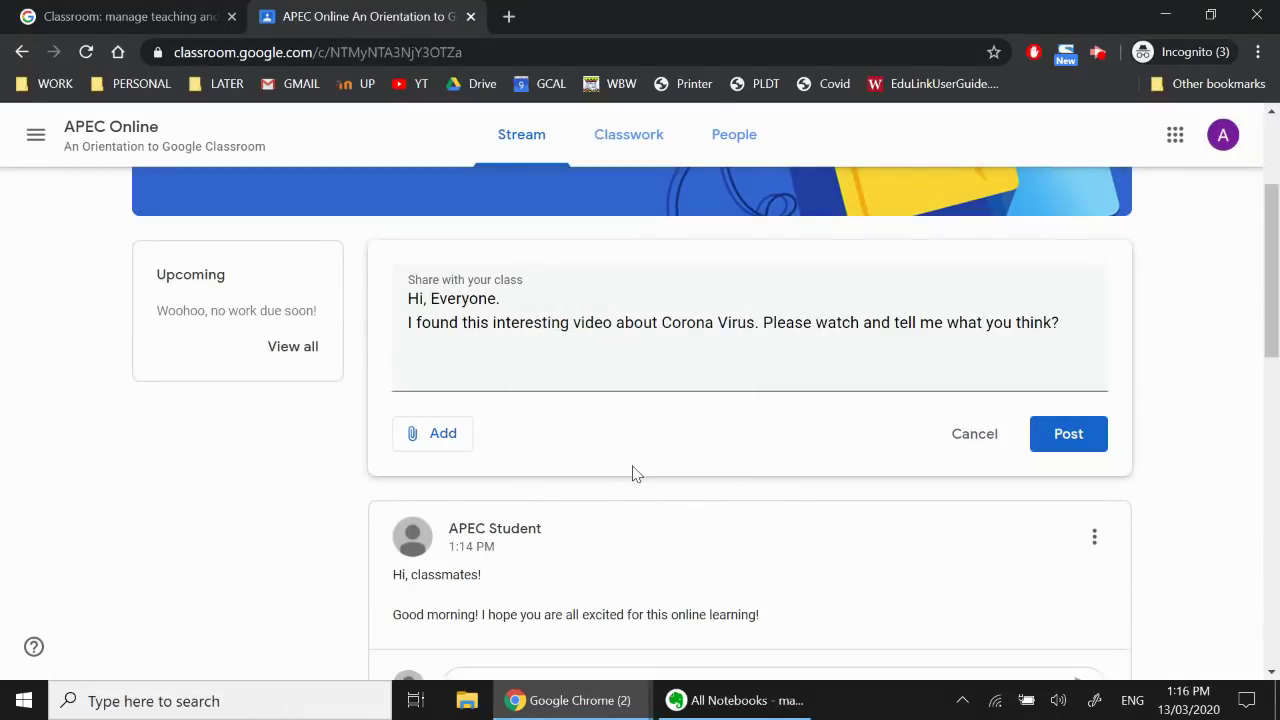
left_click(441, 443)
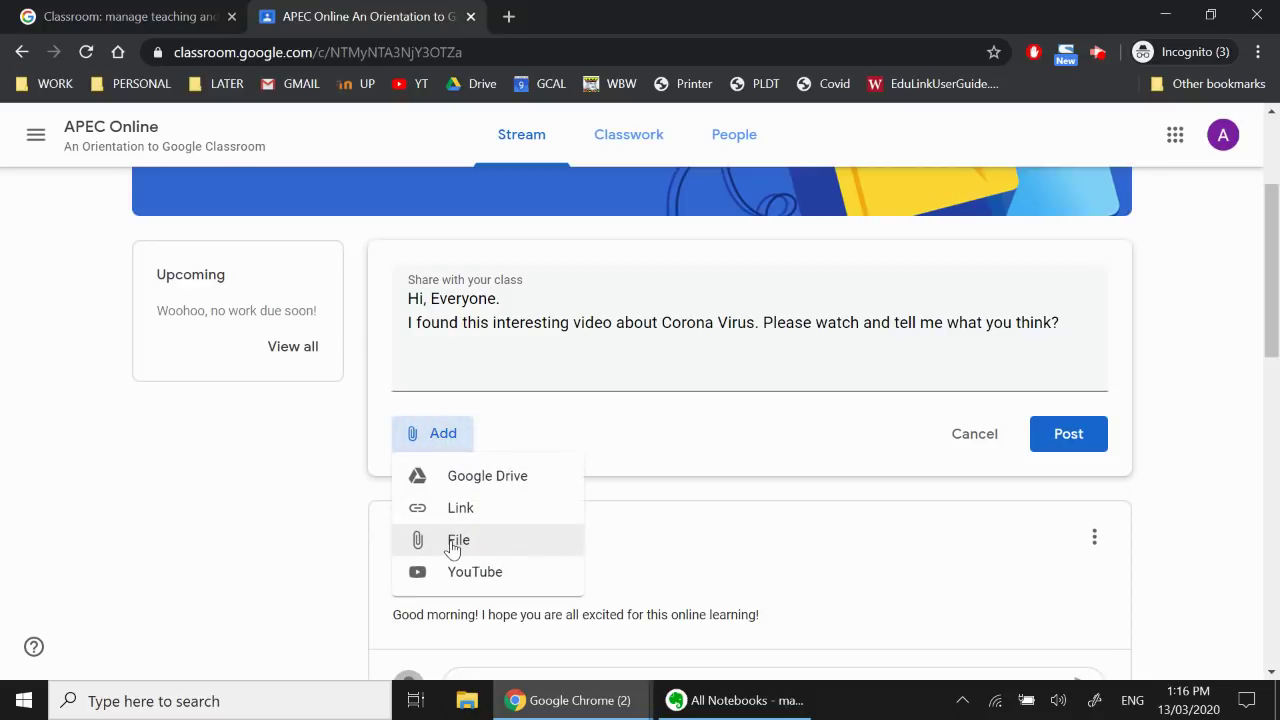
left_click(452, 544)
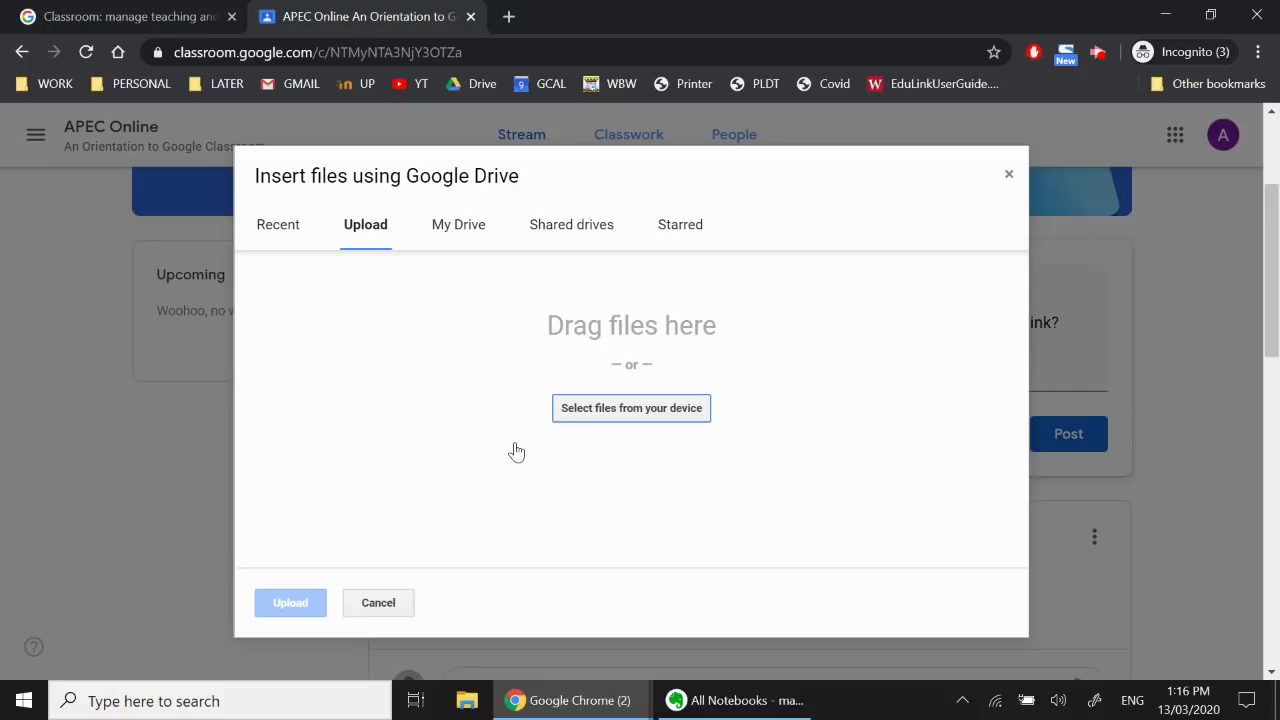
left_click(678, 410)
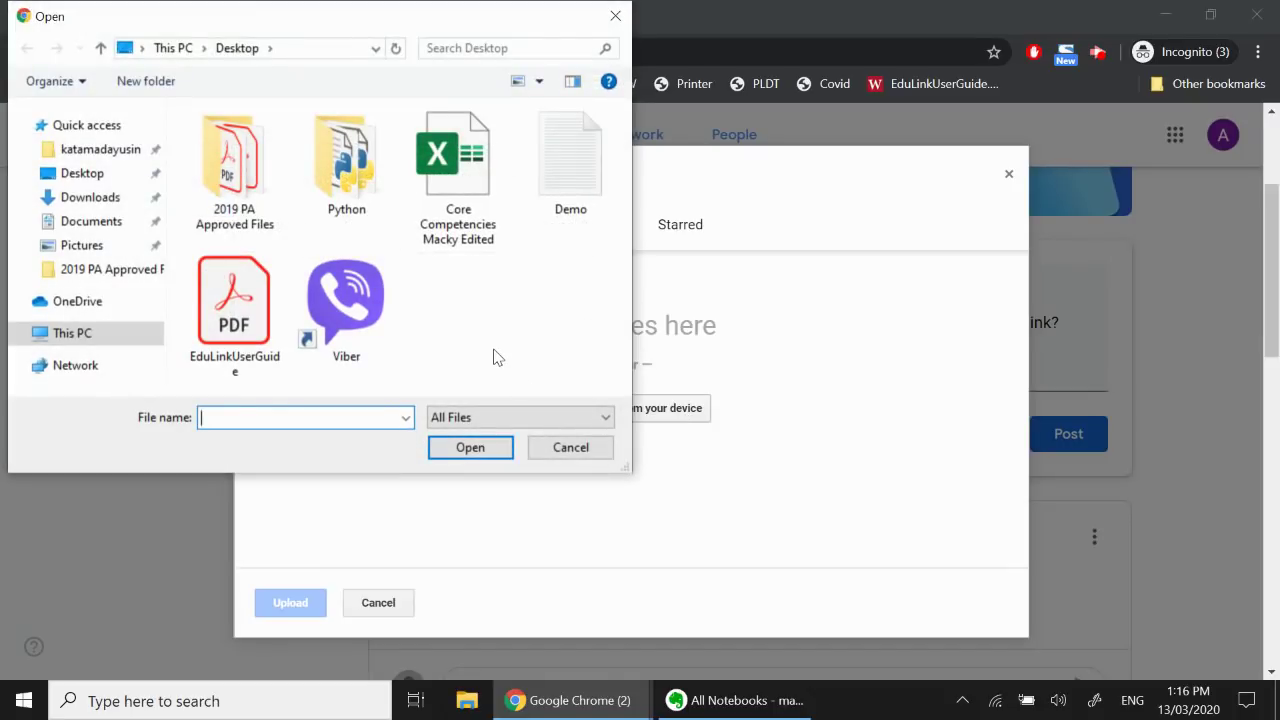
left_click(585, 454)
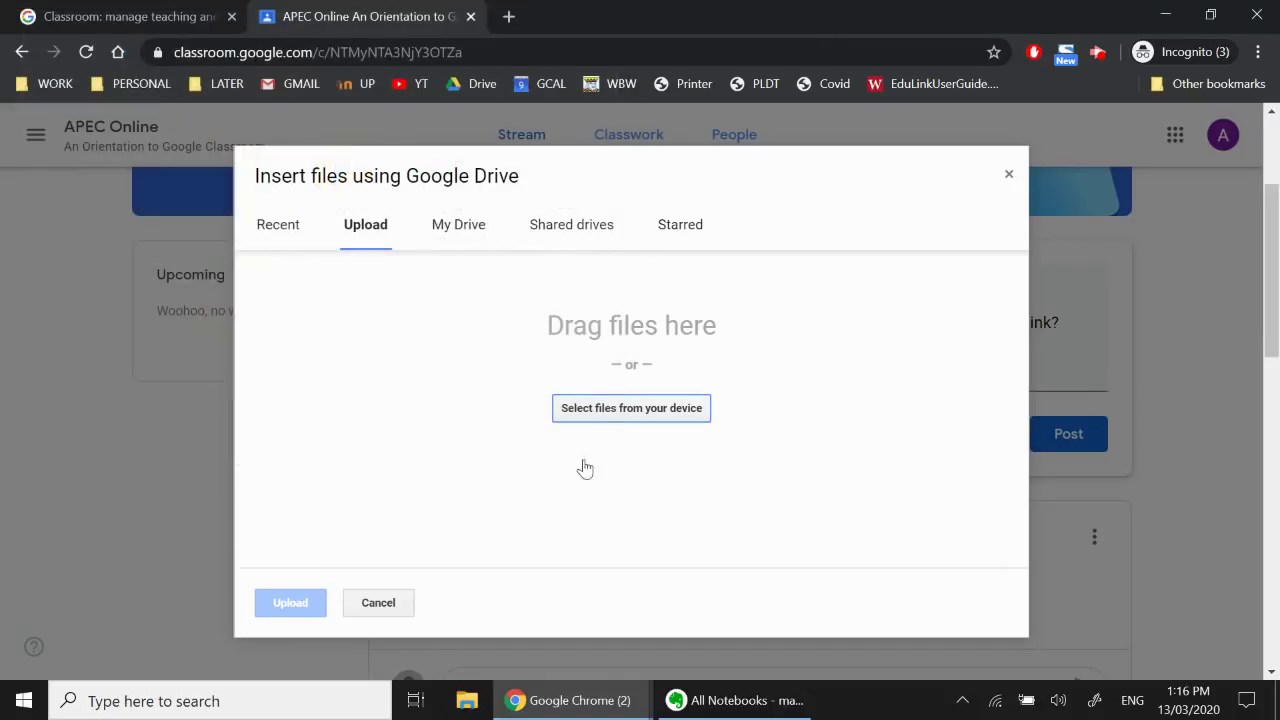
left_click(380, 604)
left_click(434, 434)
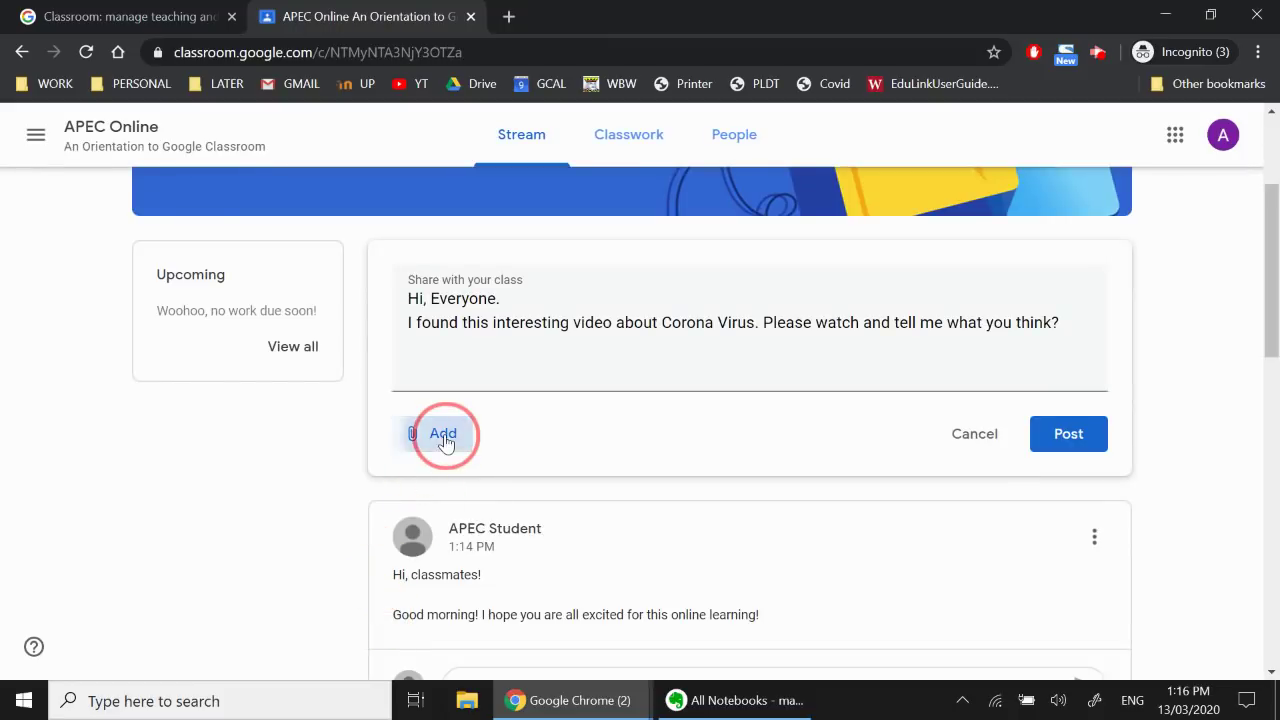
Search YouTube for 'Corona Virus' and attach the NBC Nightly News 'Coronavirus Outbreak Worsens In Europe' video
left_click(472, 580)
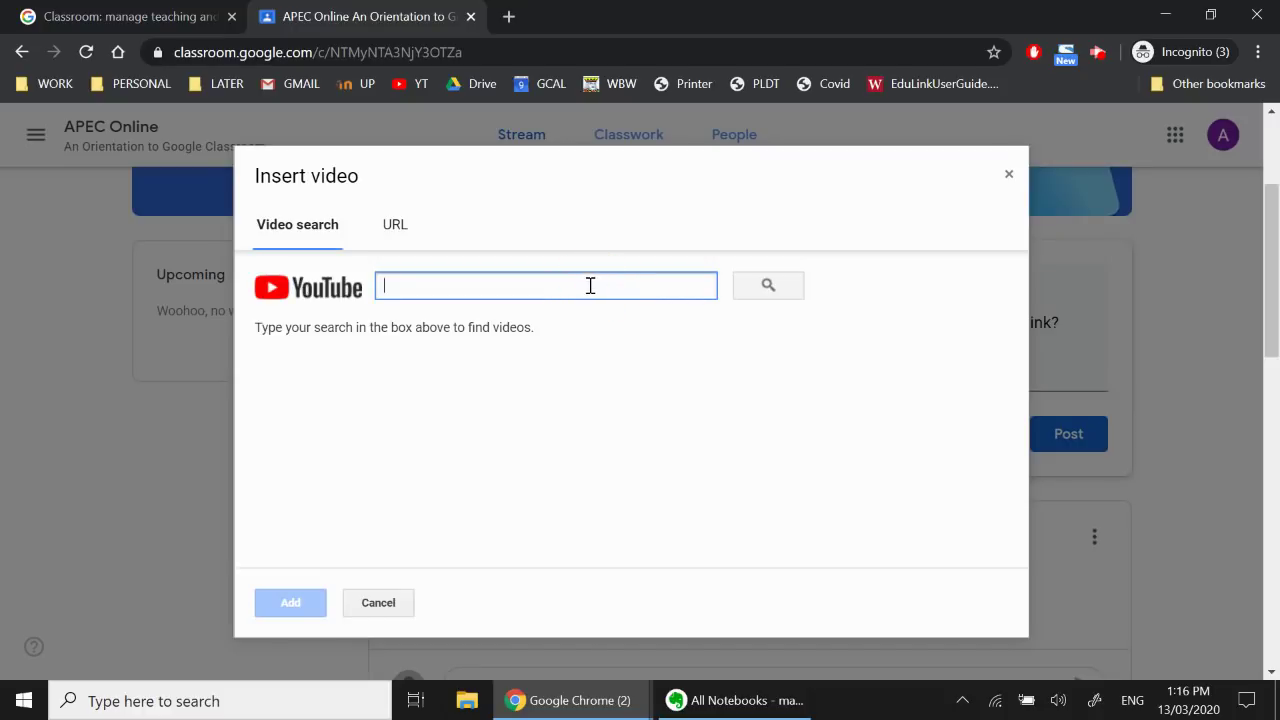
type("Coro")
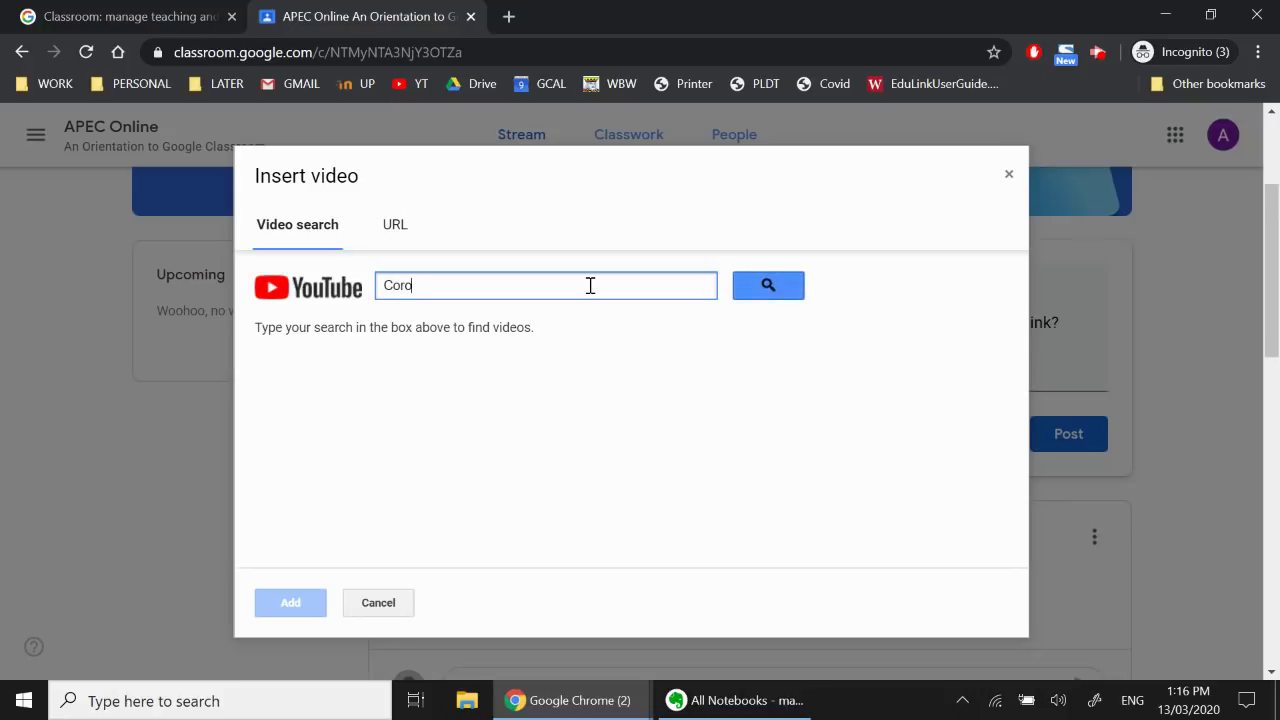
type("na Virus")
left_click(767, 288)
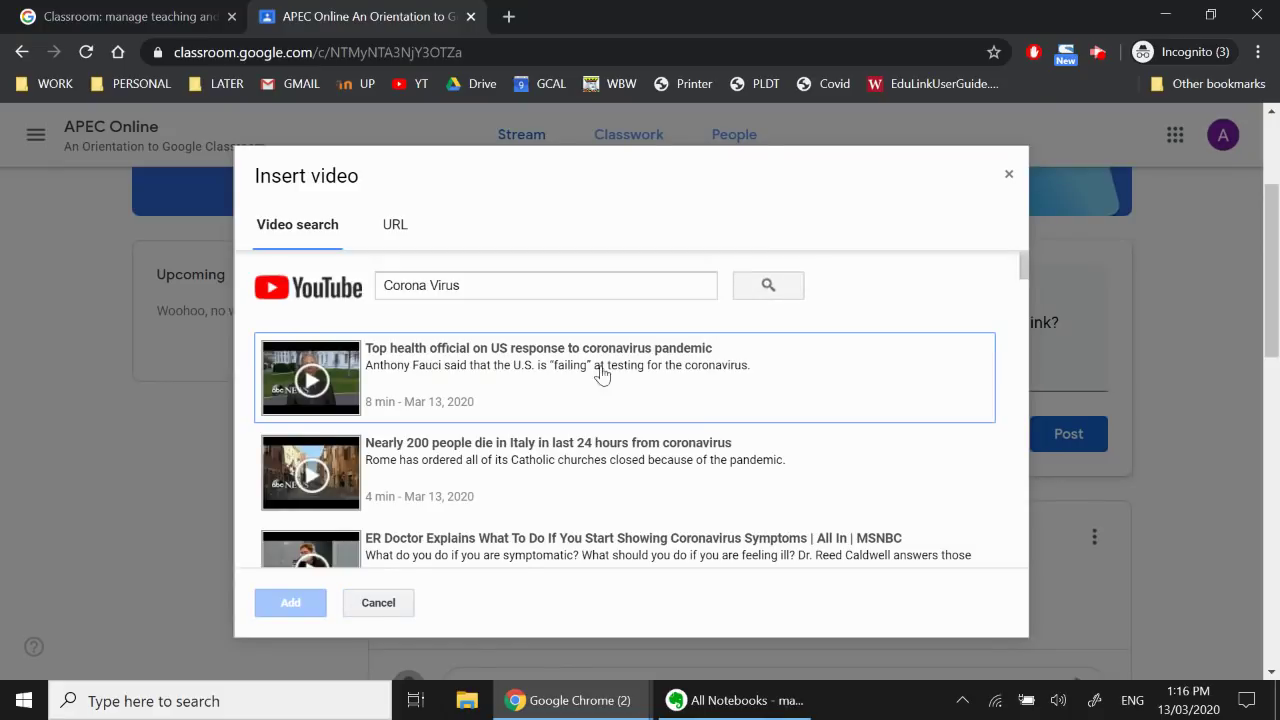
scroll(593, 463, "down", 1)
scroll(593, 463, "down", 5)
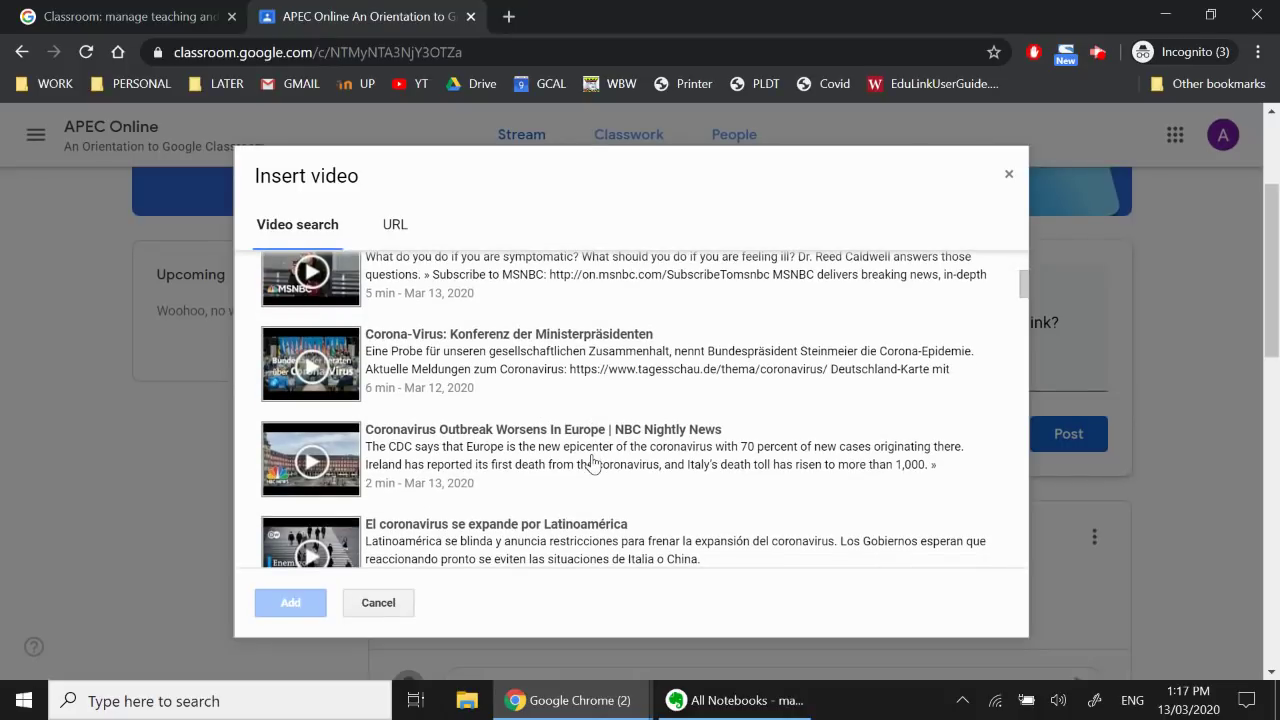
scroll(593, 463, "up", 5)
scroll(593, 463, "down", 5)
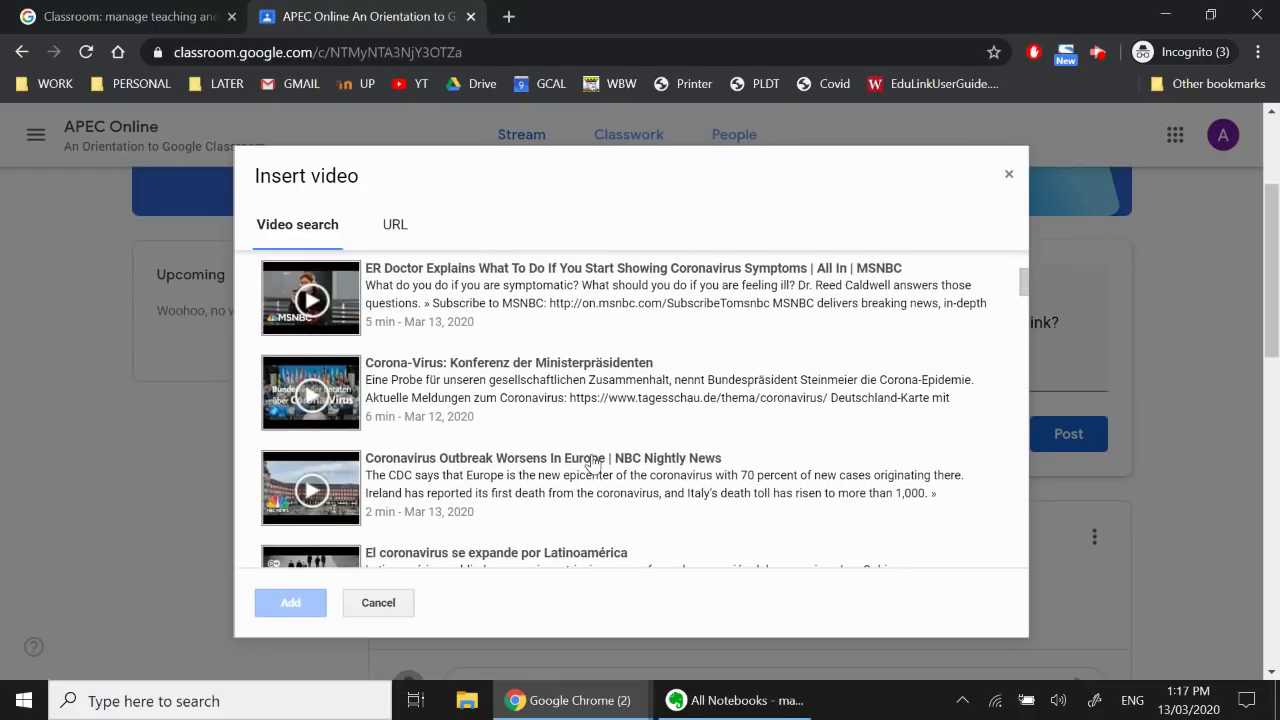
left_click(522, 485)
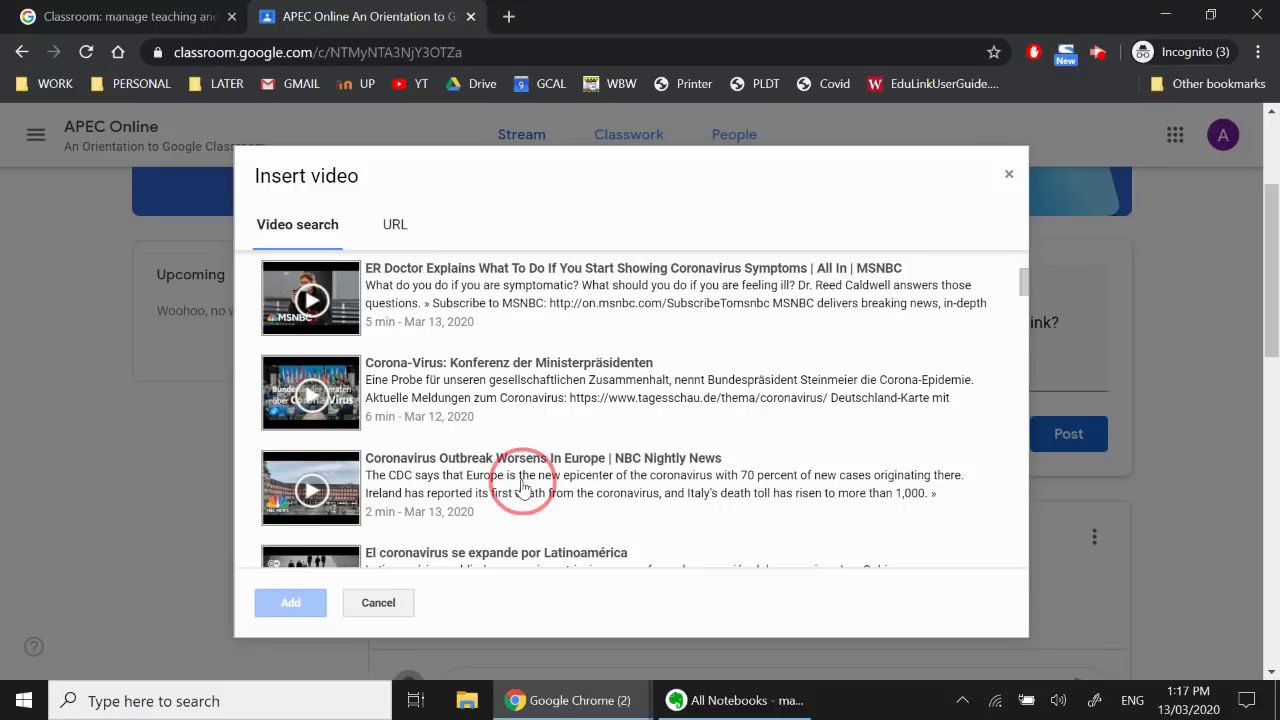
left_click(305, 603)
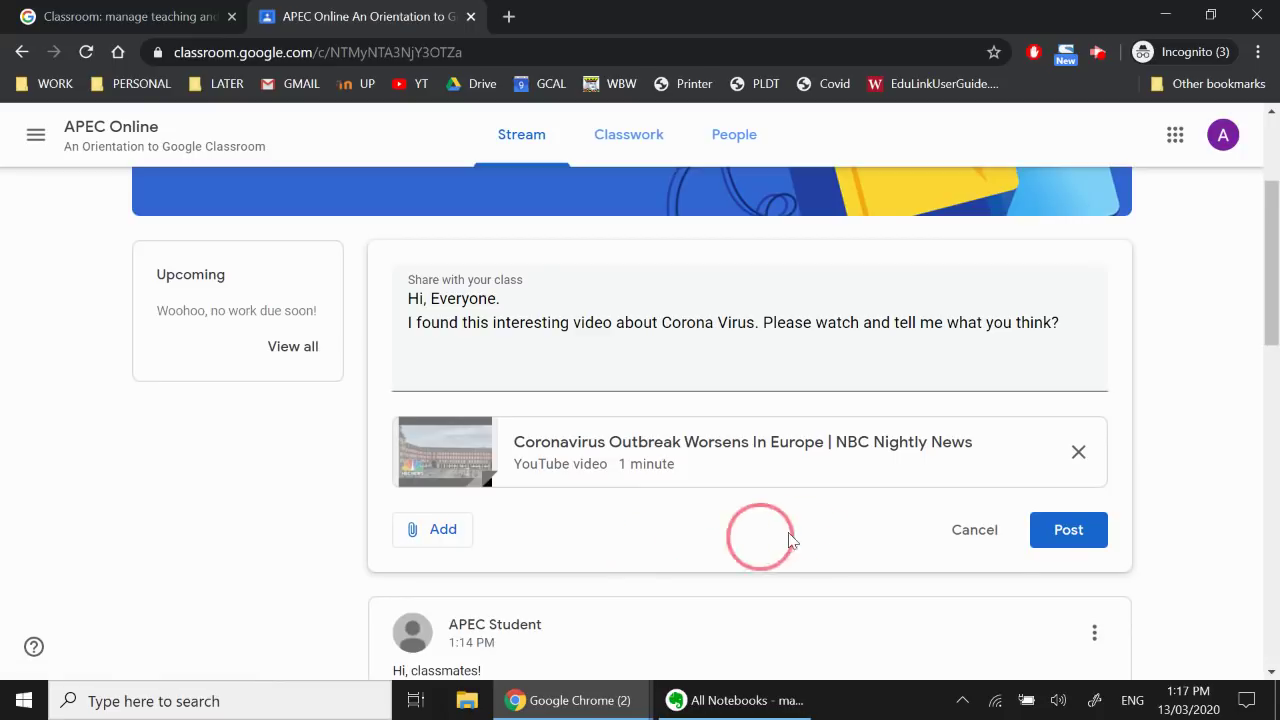
Publish the Corona Virus announcement with its attached YouTube video
left_click(1070, 533)
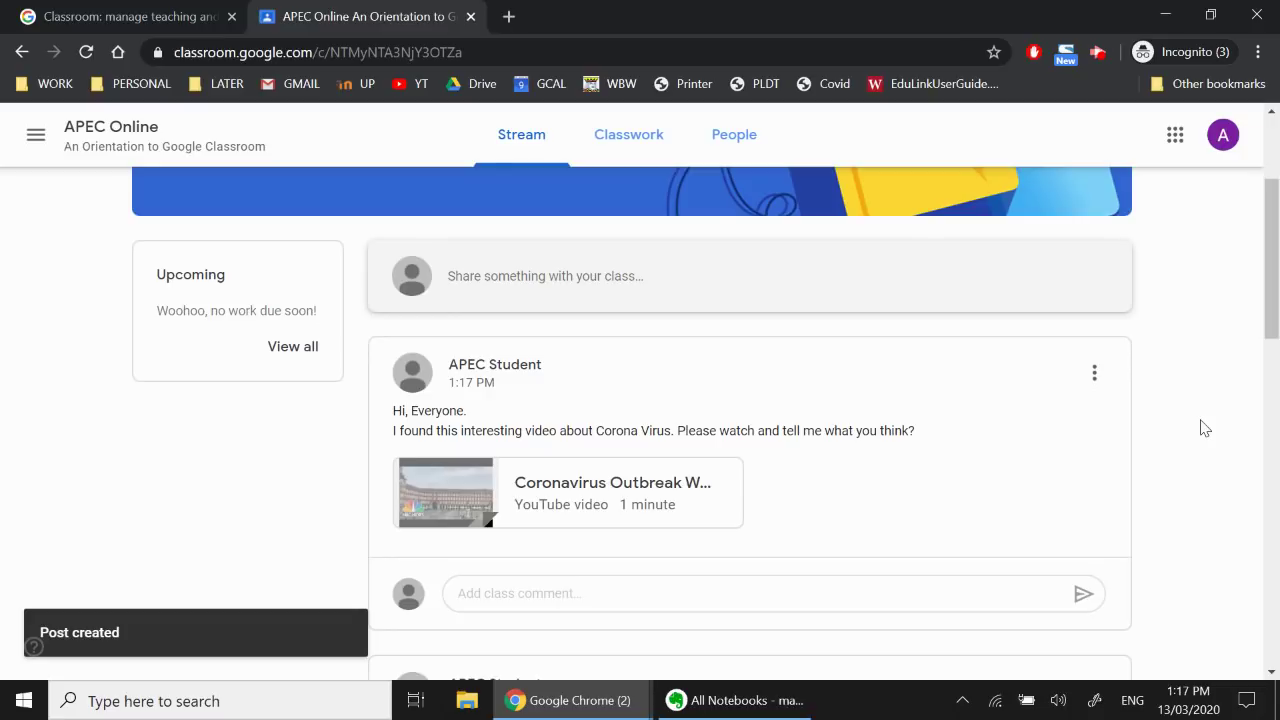
scroll(1205, 428, "up", 2)
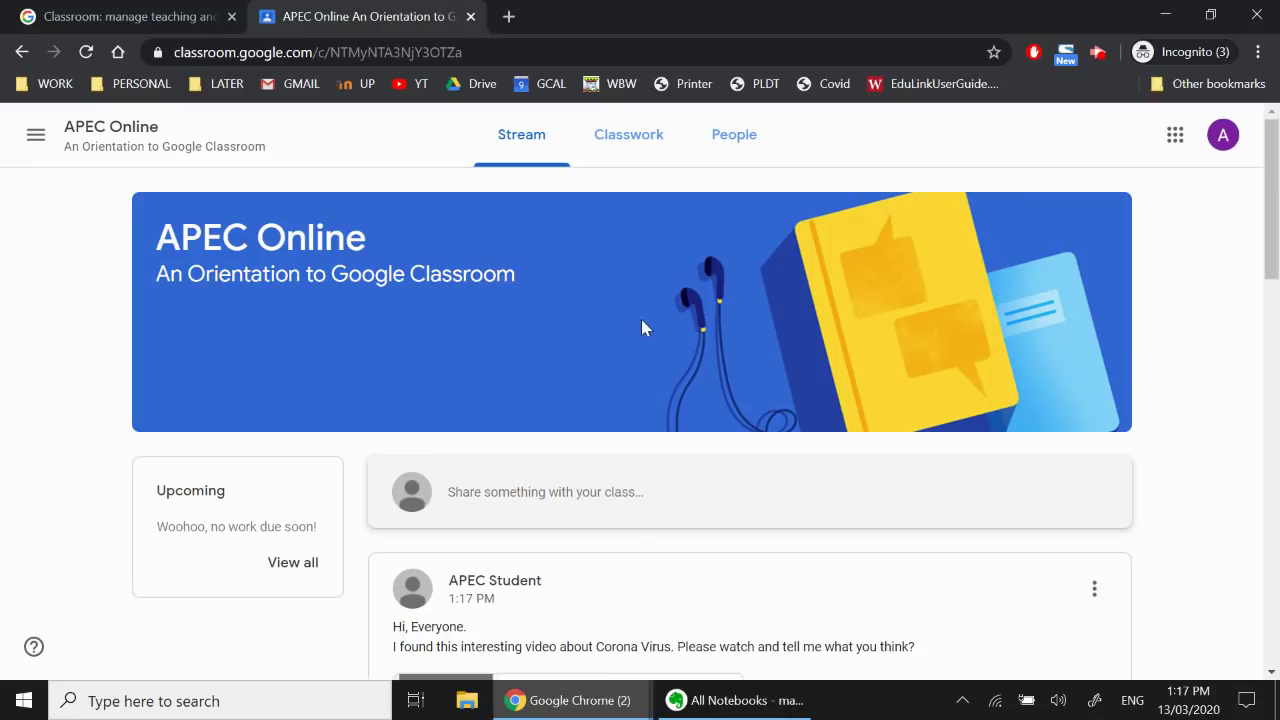
scroll(628, 603, "down", 5)
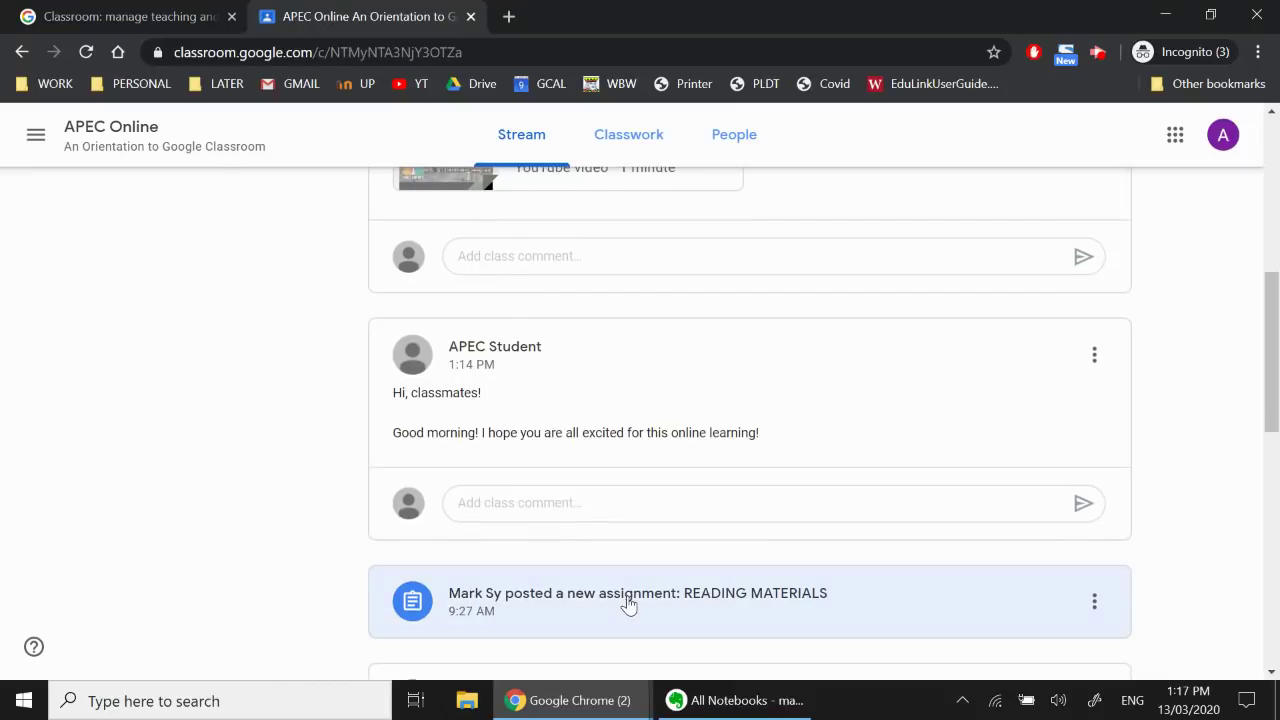
scroll(628, 603, "up", 6)
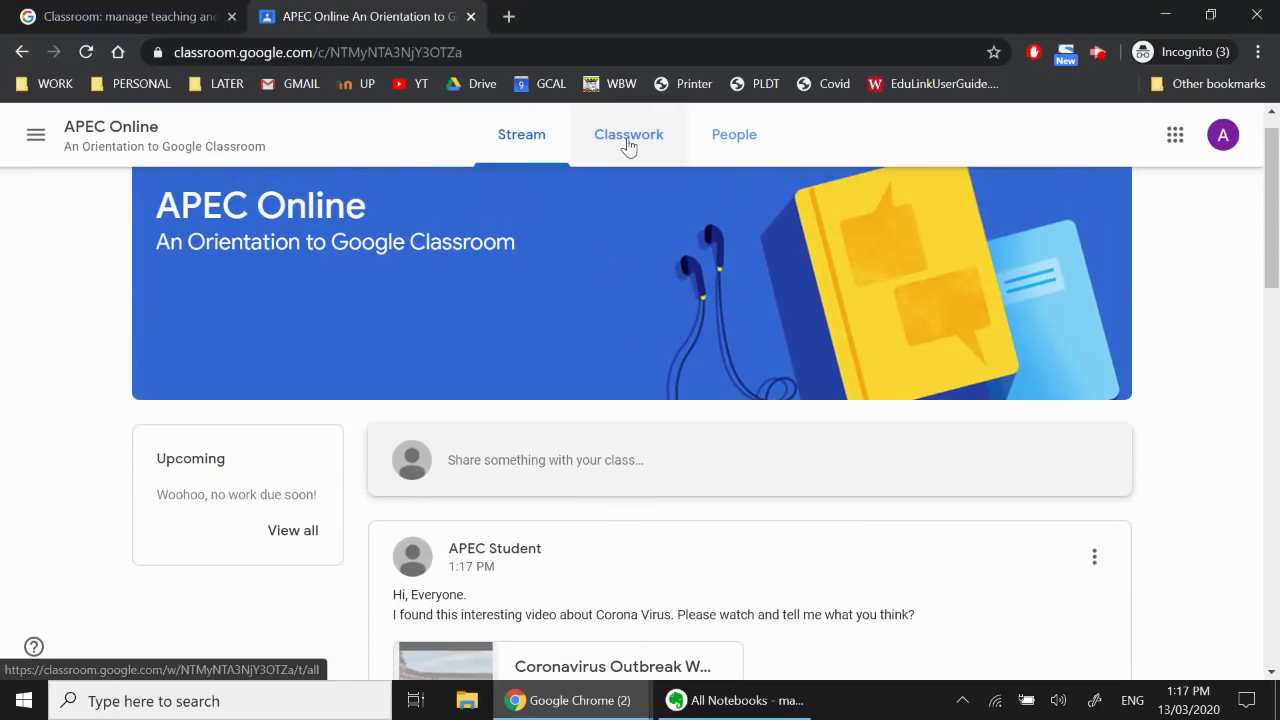
On the Classwork page, confirm Attendance - March 16 is turned in as PRESENT
left_click(627, 136)
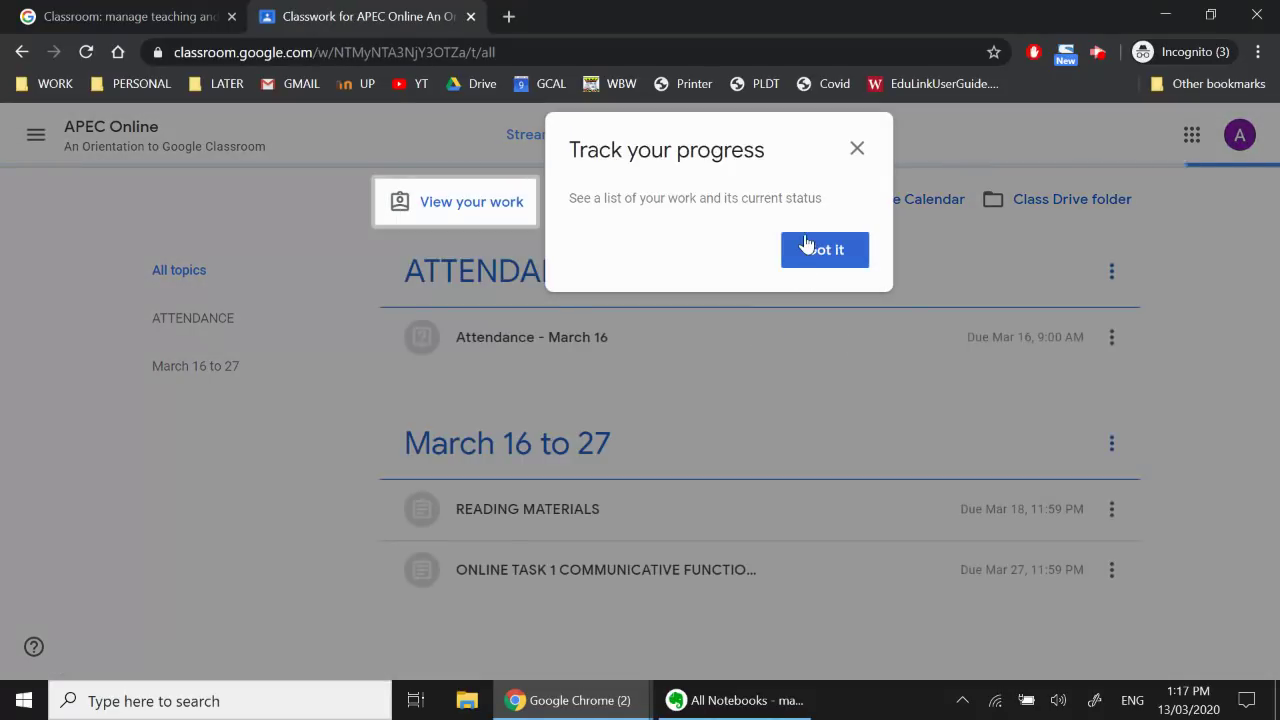
left_click(808, 251)
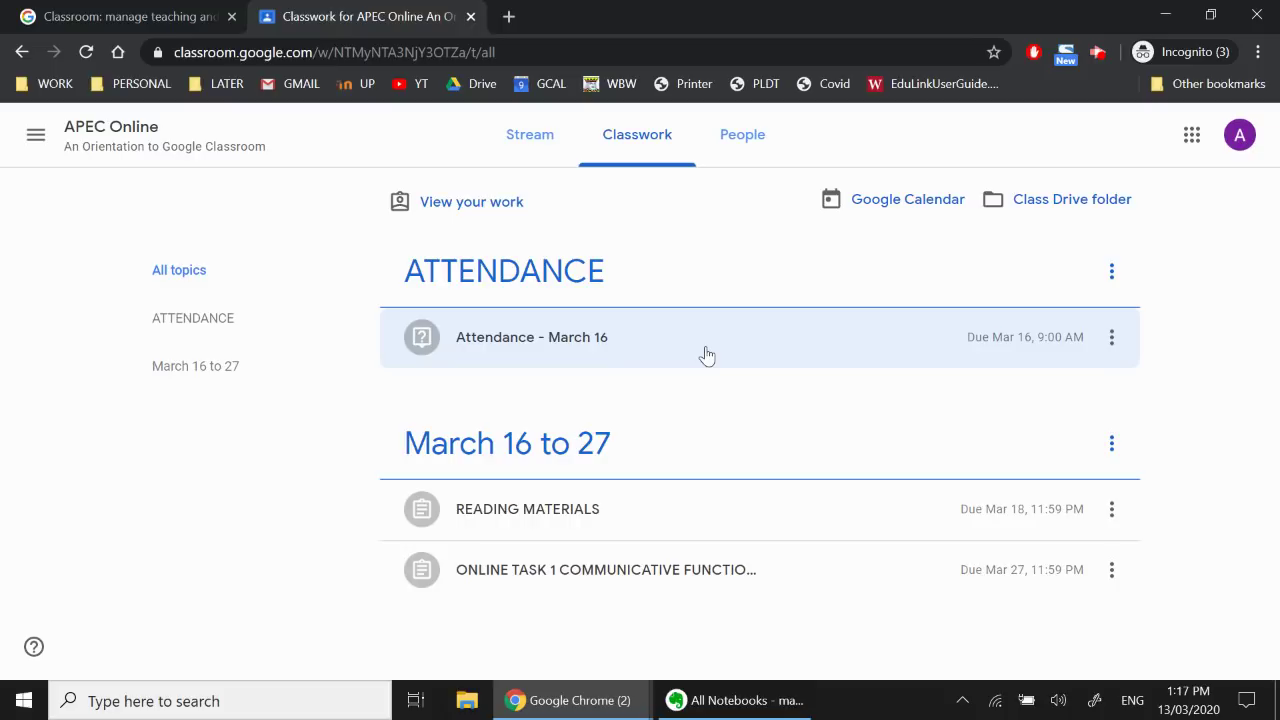
left_click(706, 355)
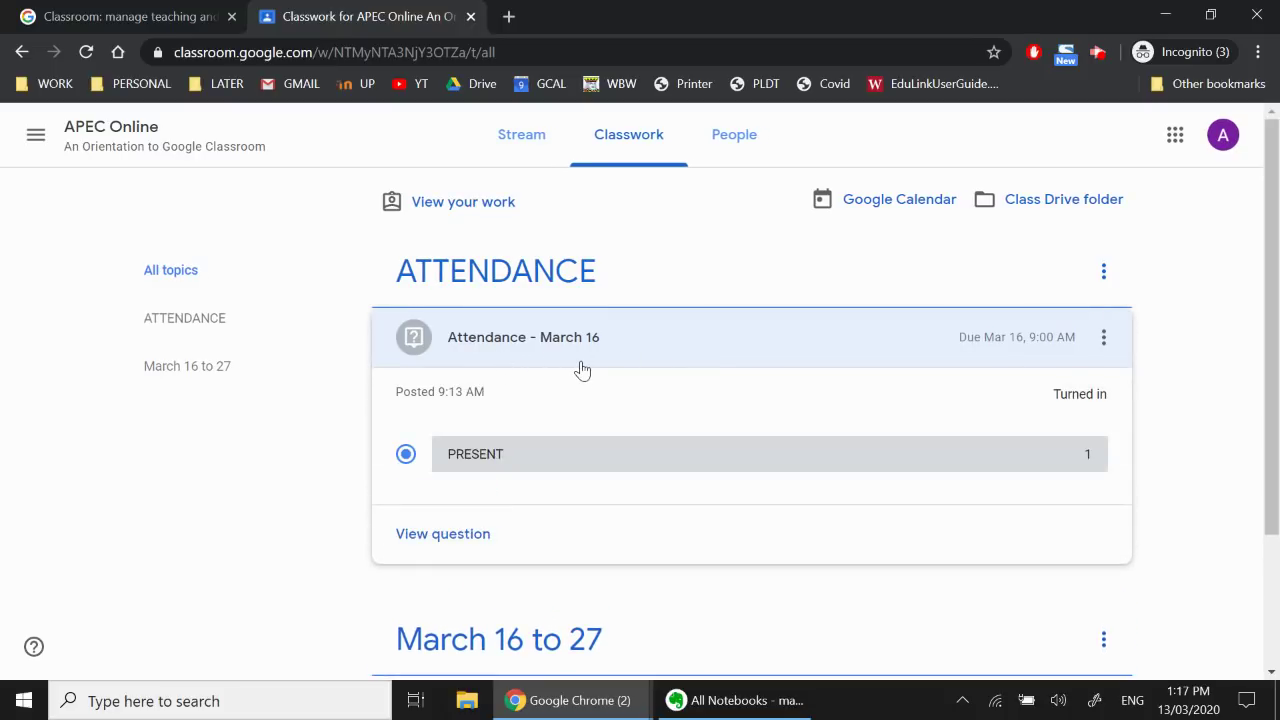
left_click(430, 537)
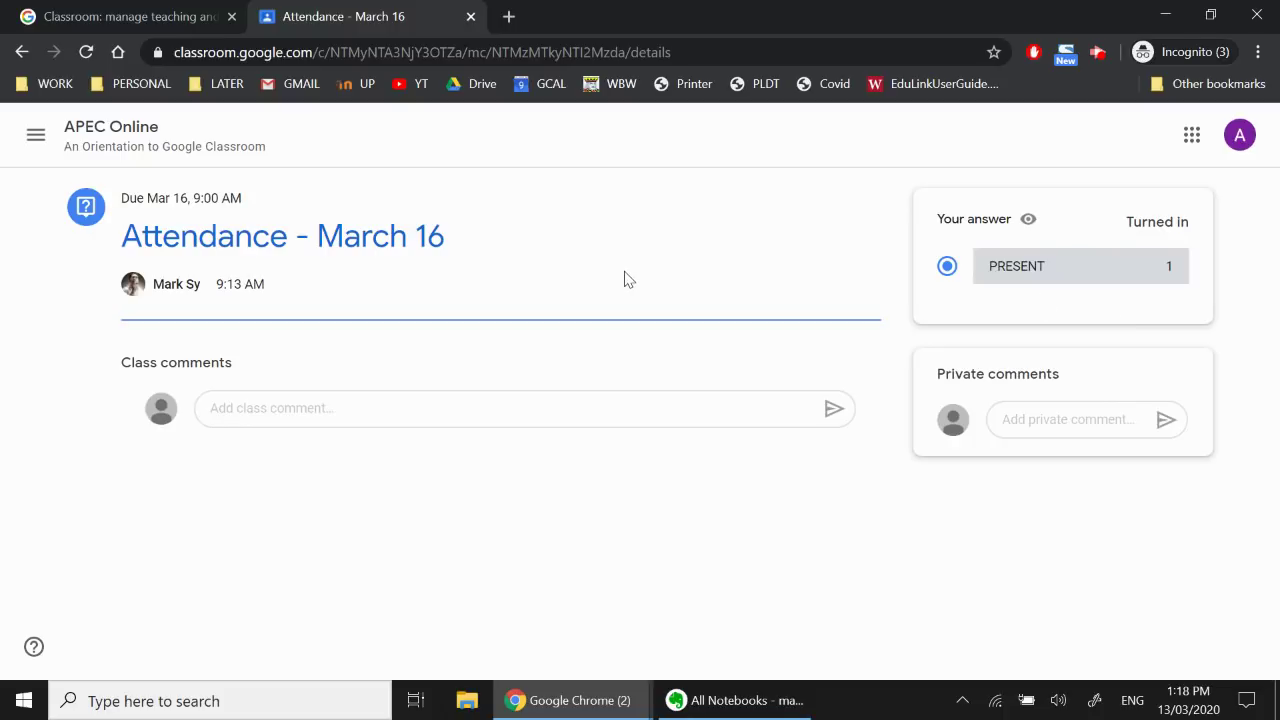
key("alt+Left")
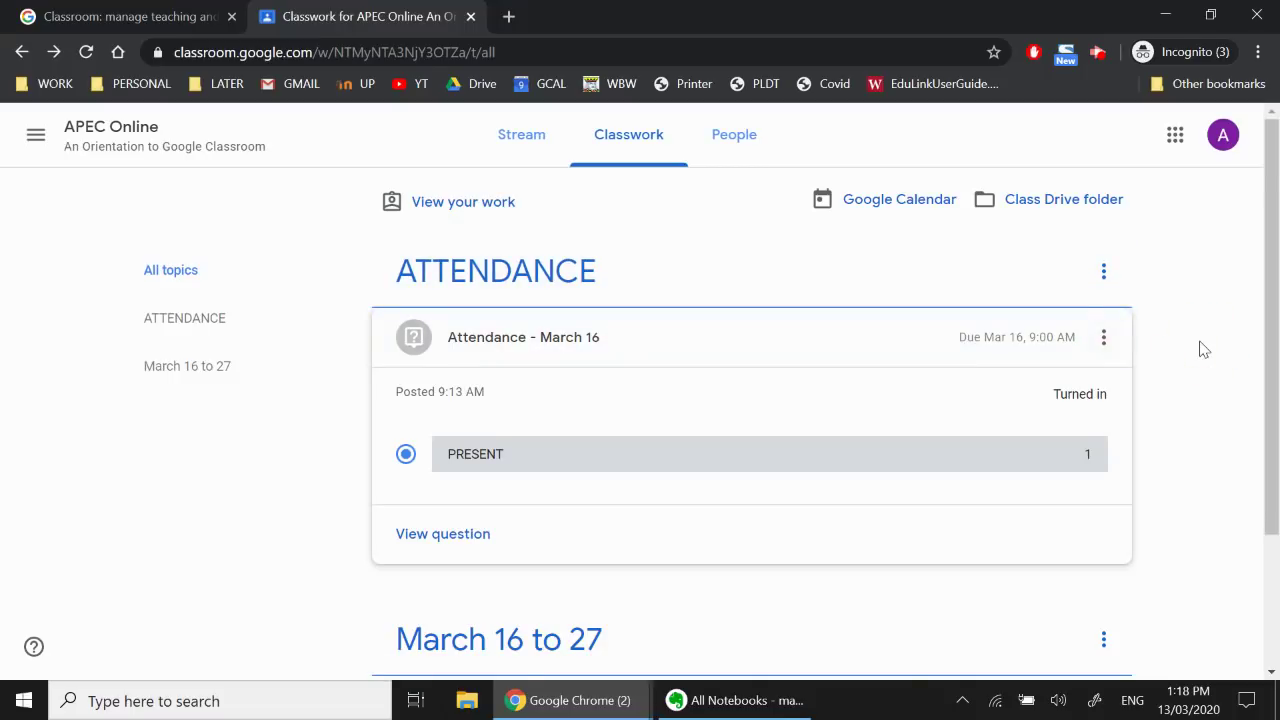
Check today's date, then expand ONLINE TASK 1 to reach its English 7_Student's Online Tasks 1_1920 document
scroll(1204, 349, "down", 2)
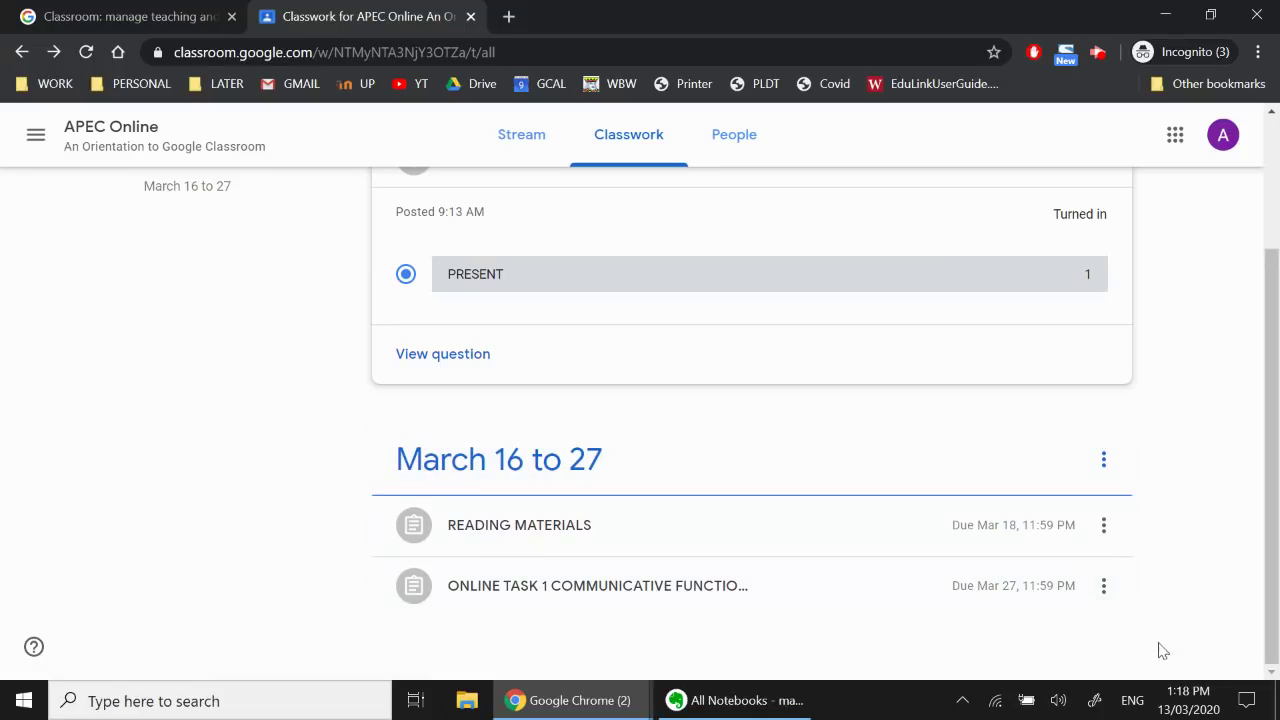
left_click(1186, 700)
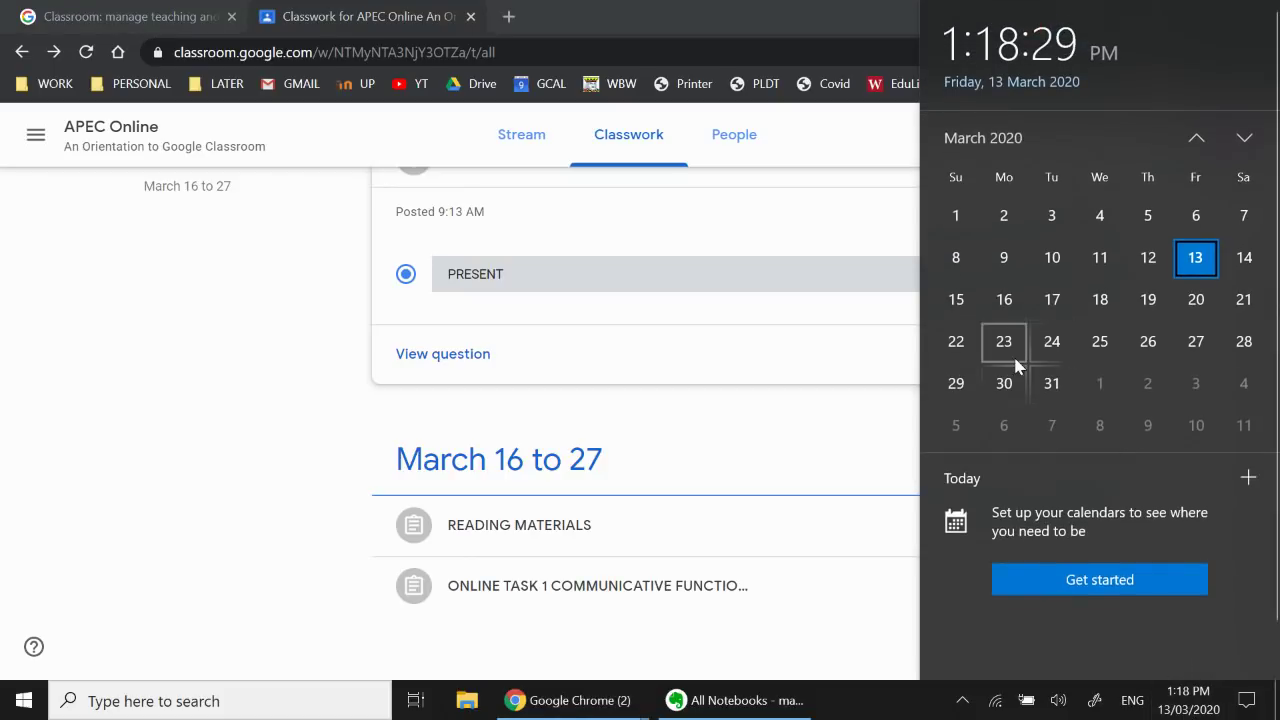
left_click(832, 431)
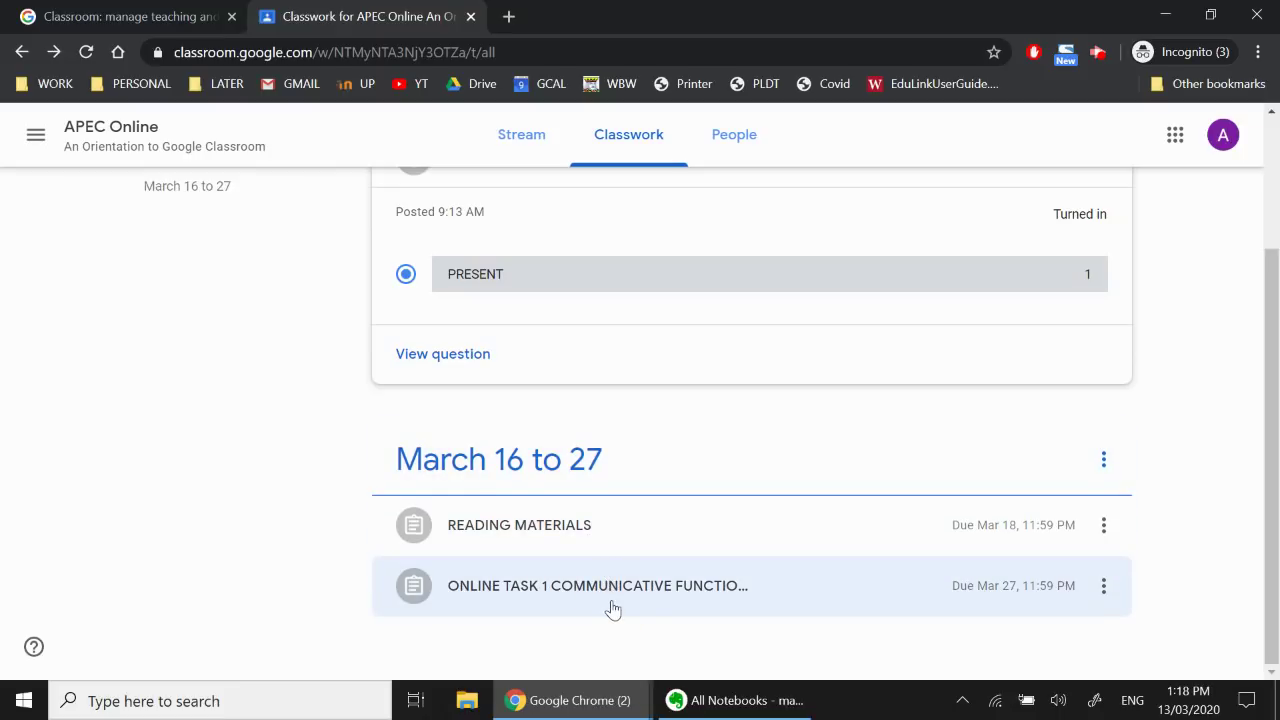
left_click(611, 606)
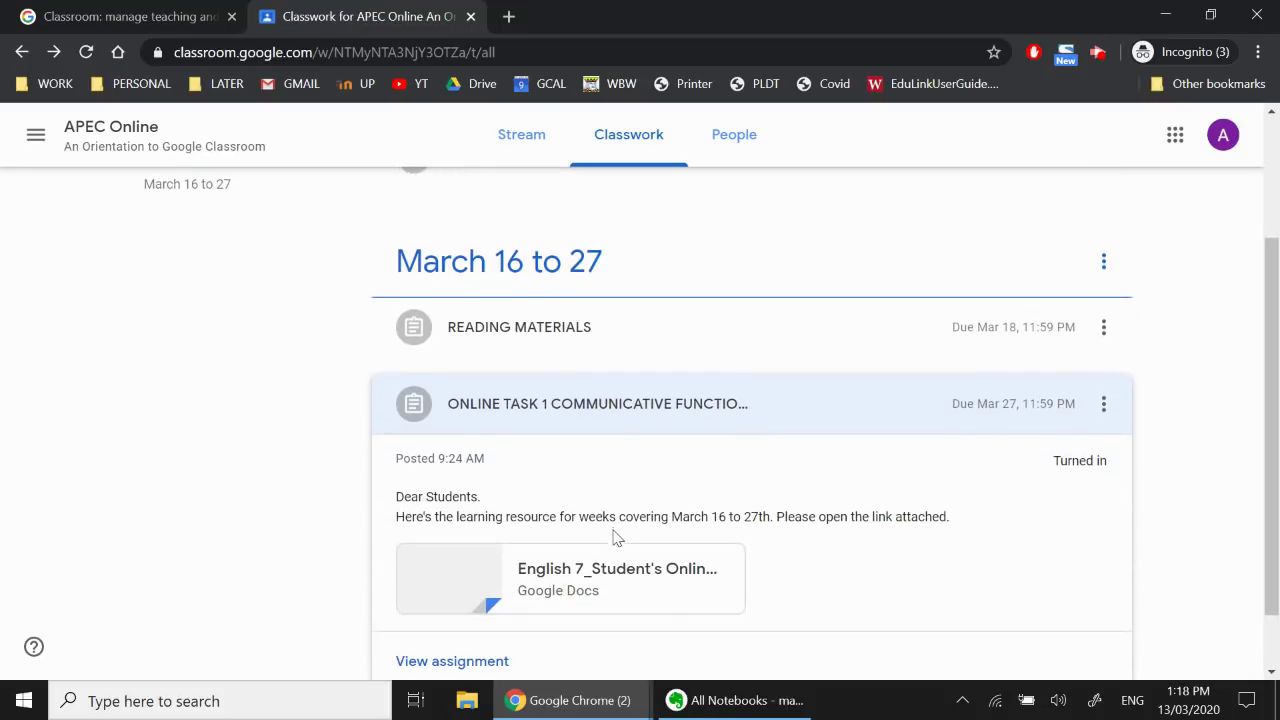
scroll(613, 535, "down", 1)
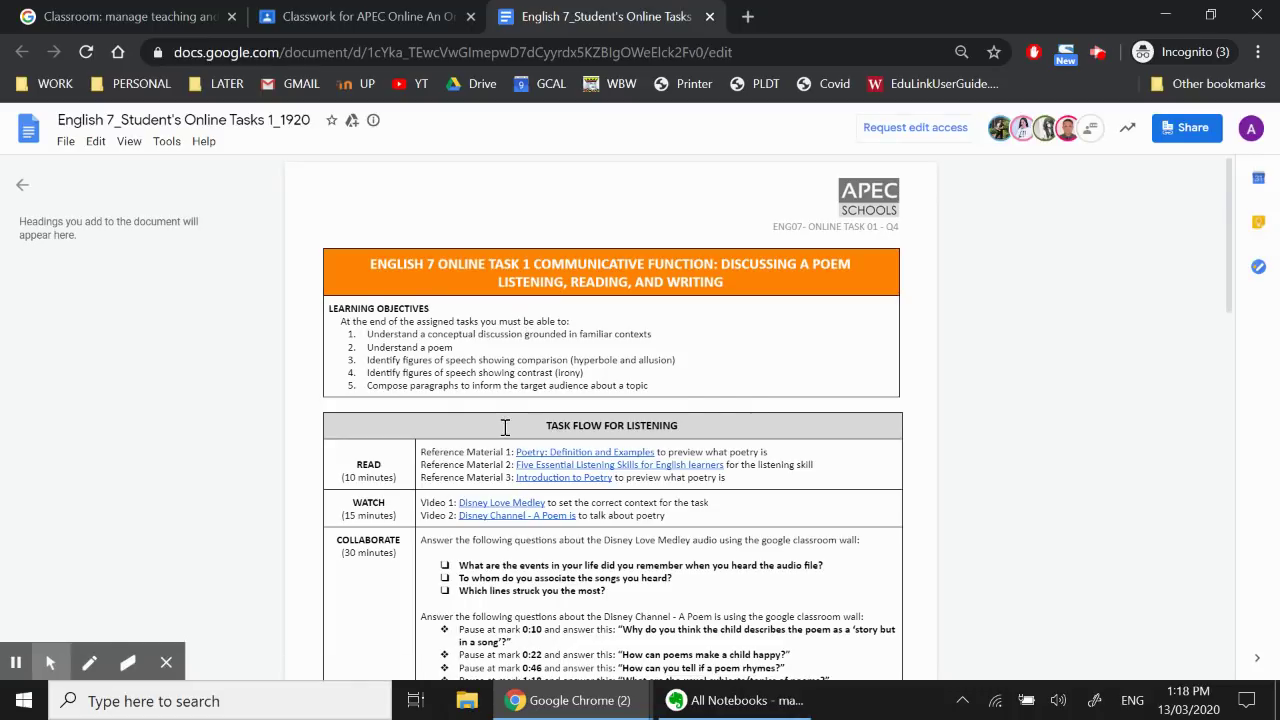
scroll(506, 426, "down", 2)
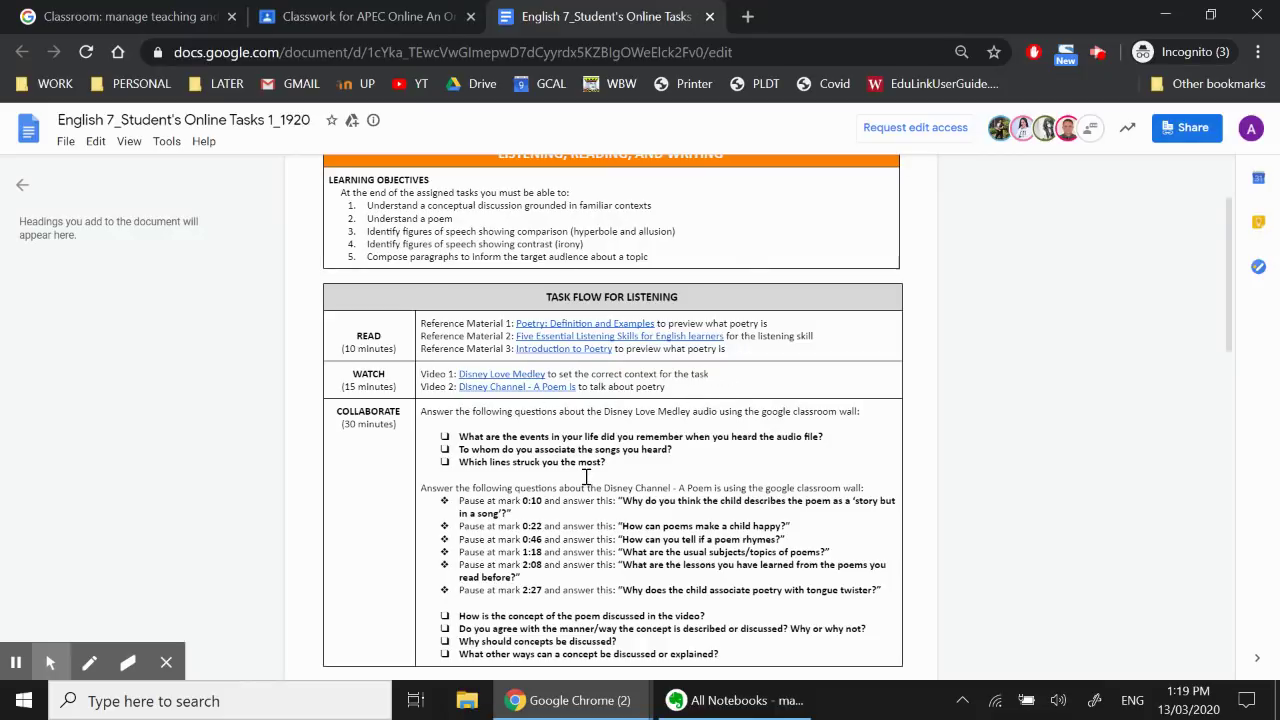
scroll(587, 477, "down", 1)
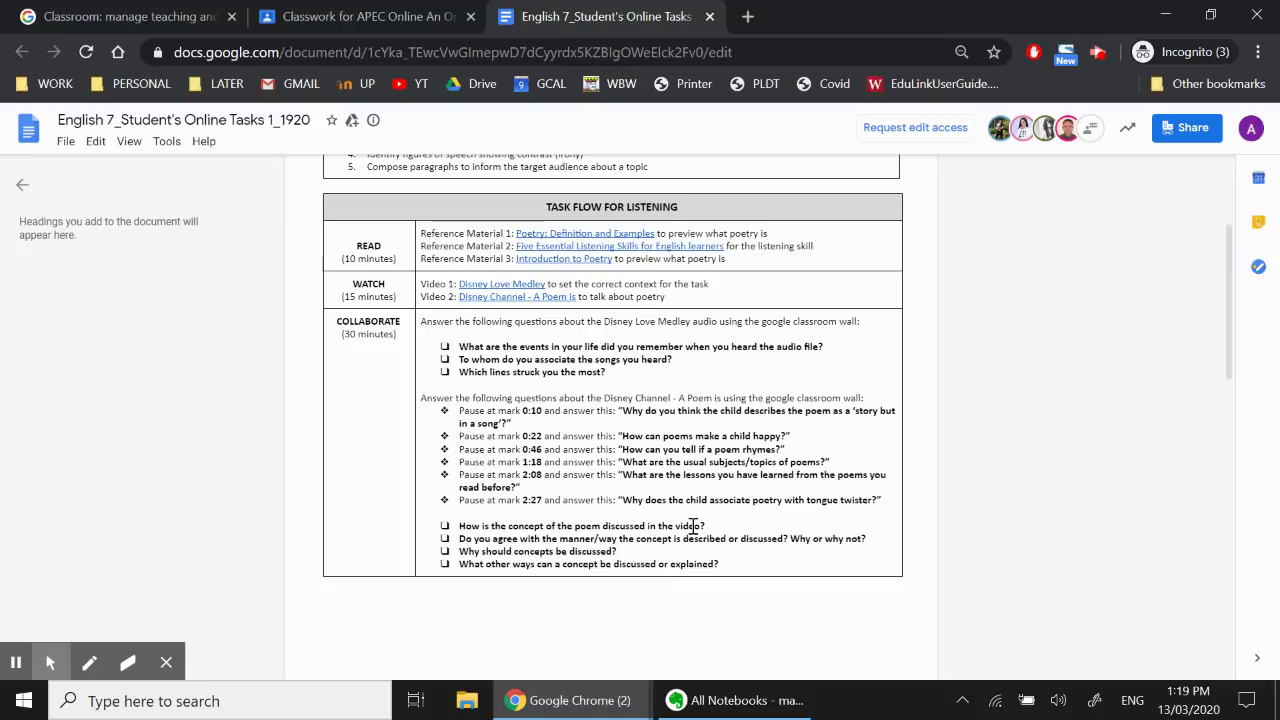
scroll(692, 525, "down", 8)
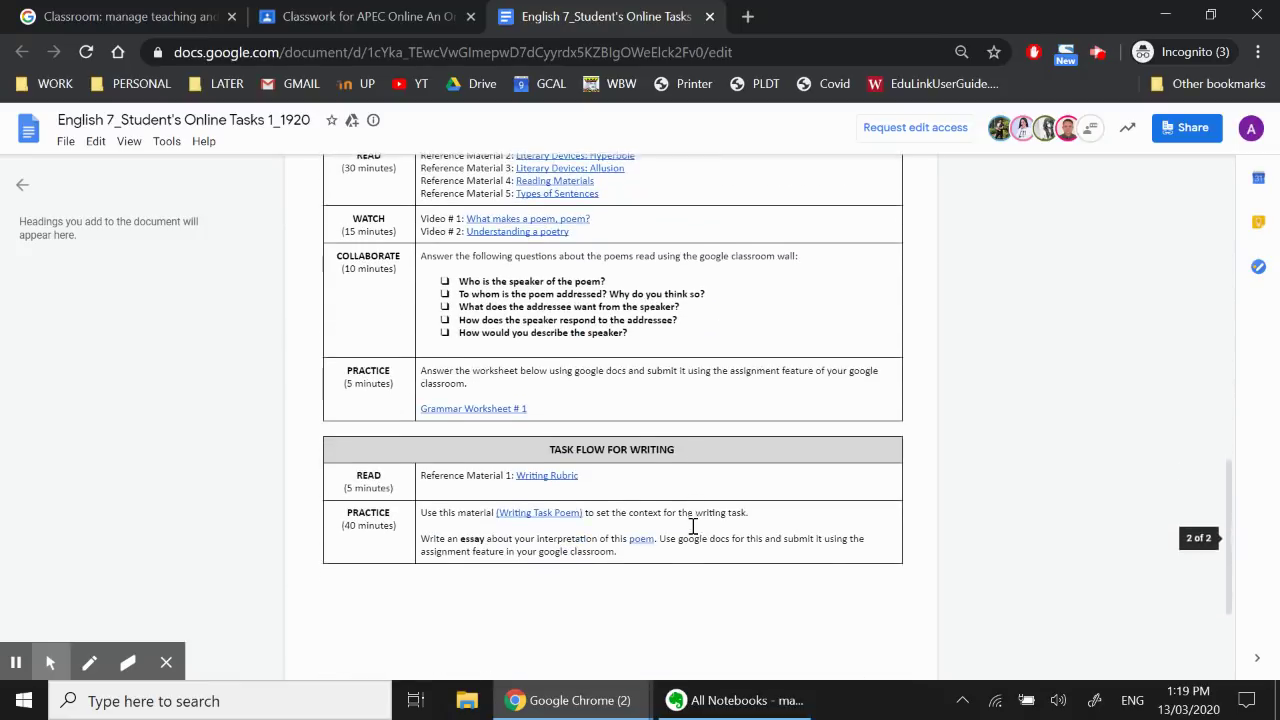
scroll(692, 525, "up", 10)
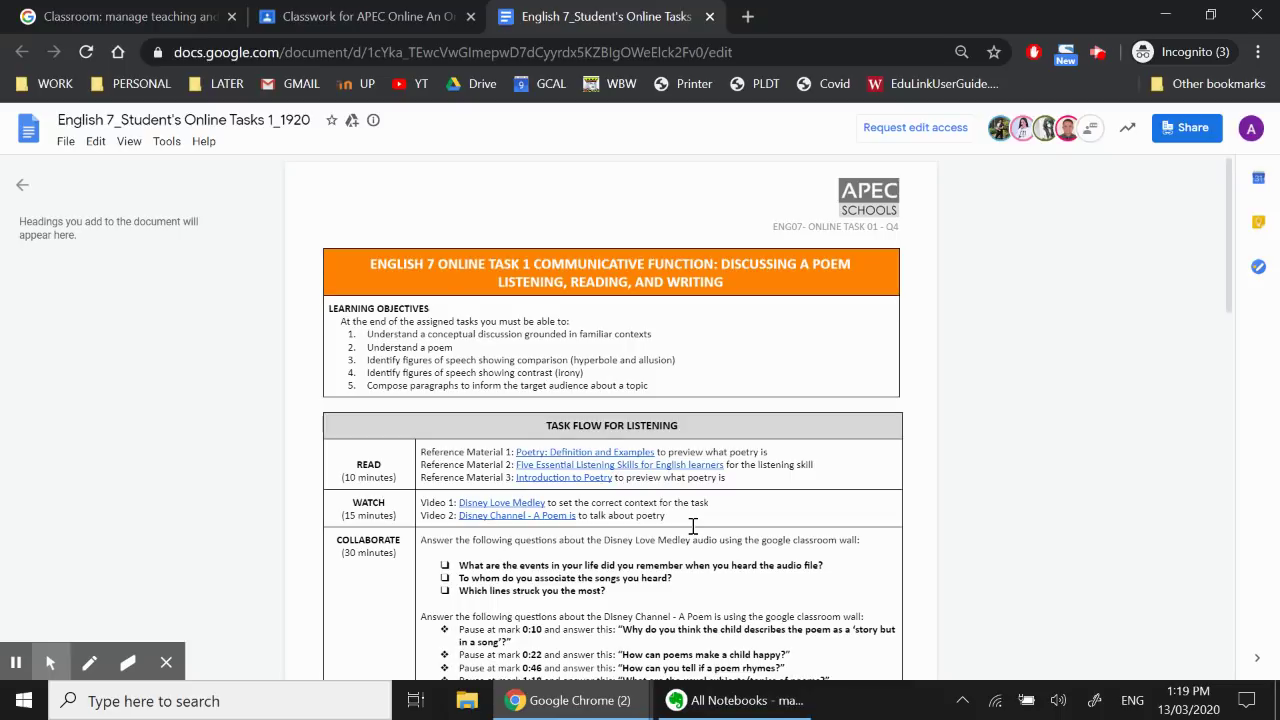
From the Classwork list, open Online Task 1 and confirm Unsubmit to return it to Assigned
left_click(432, 17)
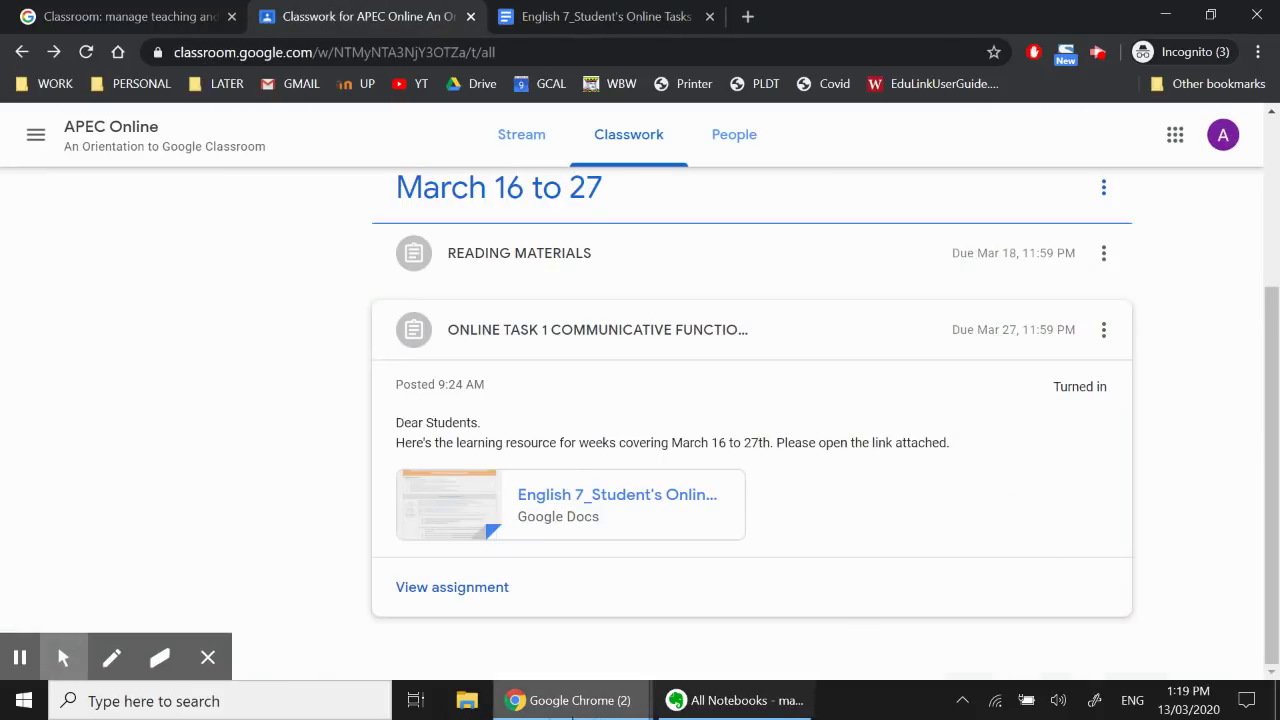
left_click(478, 590)
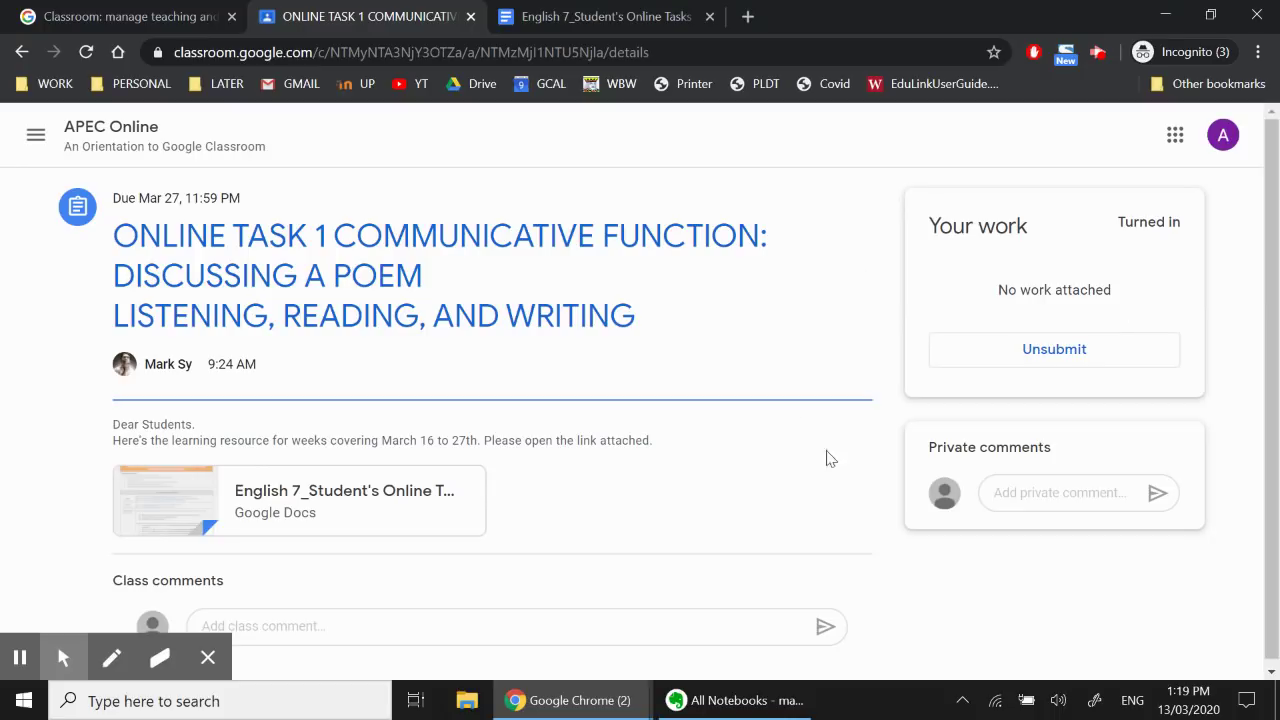
left_click(1049, 360)
left_click(741, 454)
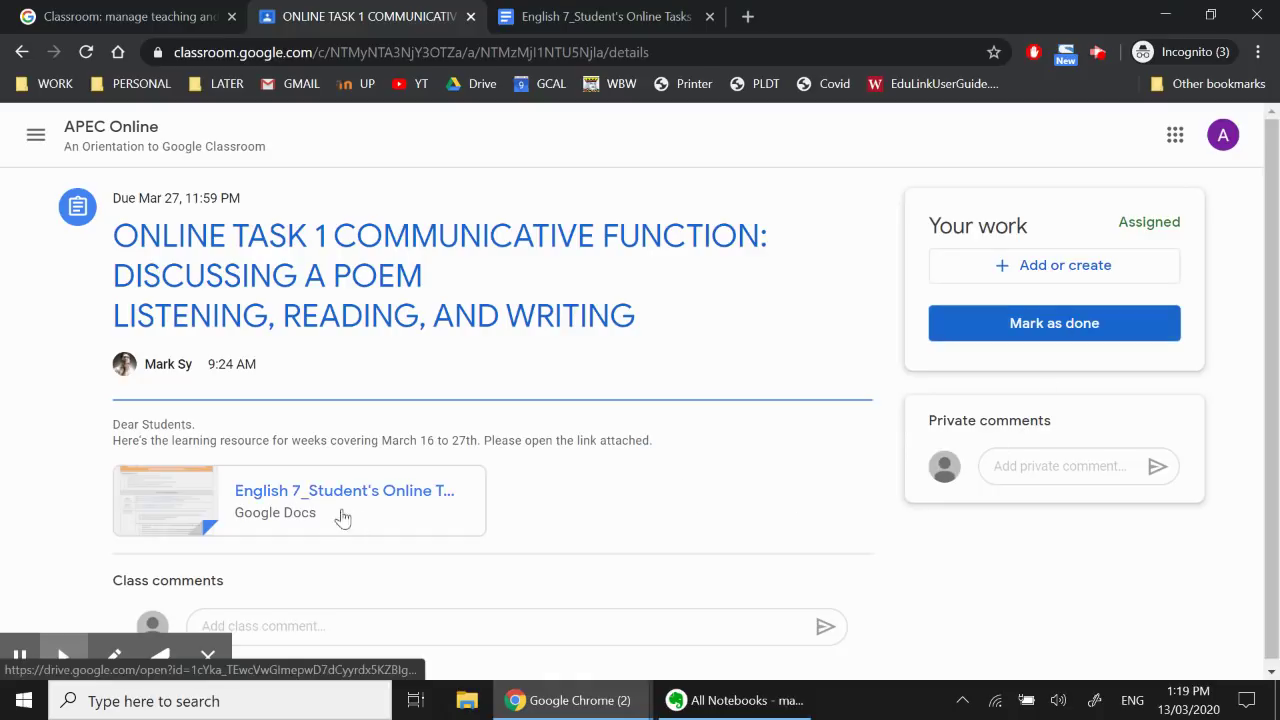
Return to the English 7 task document and scroll through its Task Flow for Listening table
left_click(631, 20)
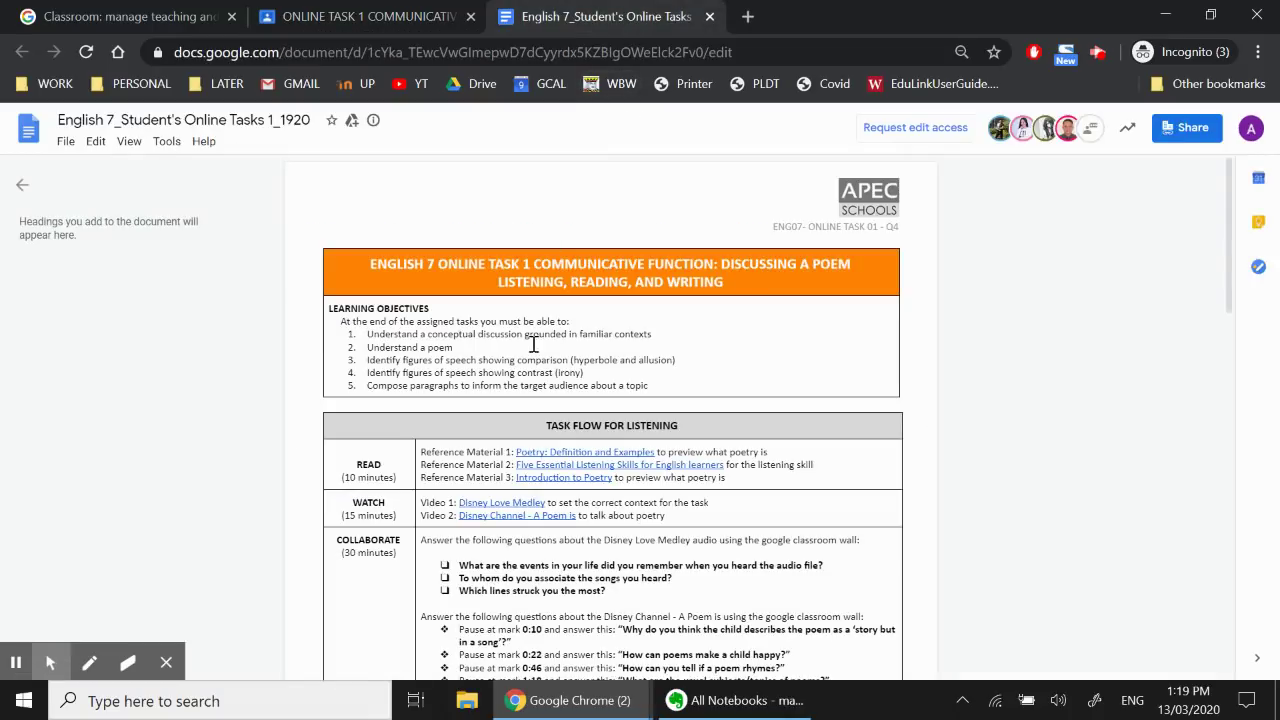
scroll(530, 597, "down", 2)
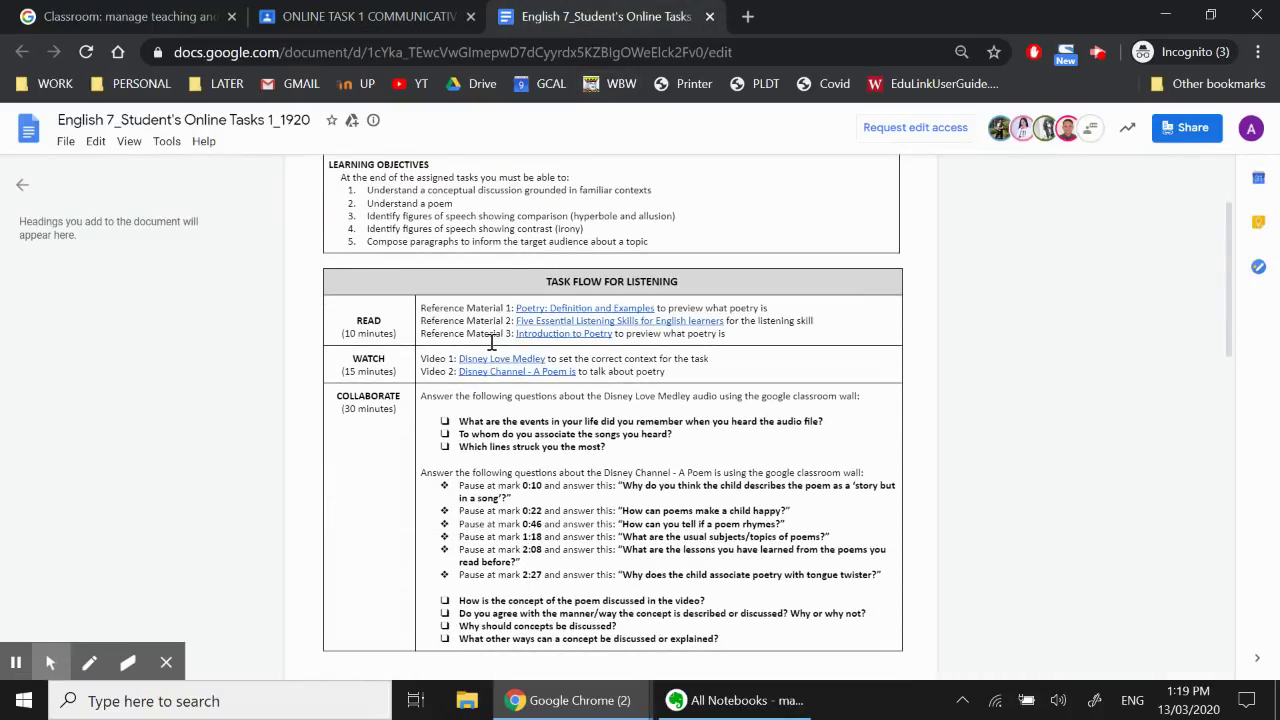
scroll(635, 513, "down", 2)
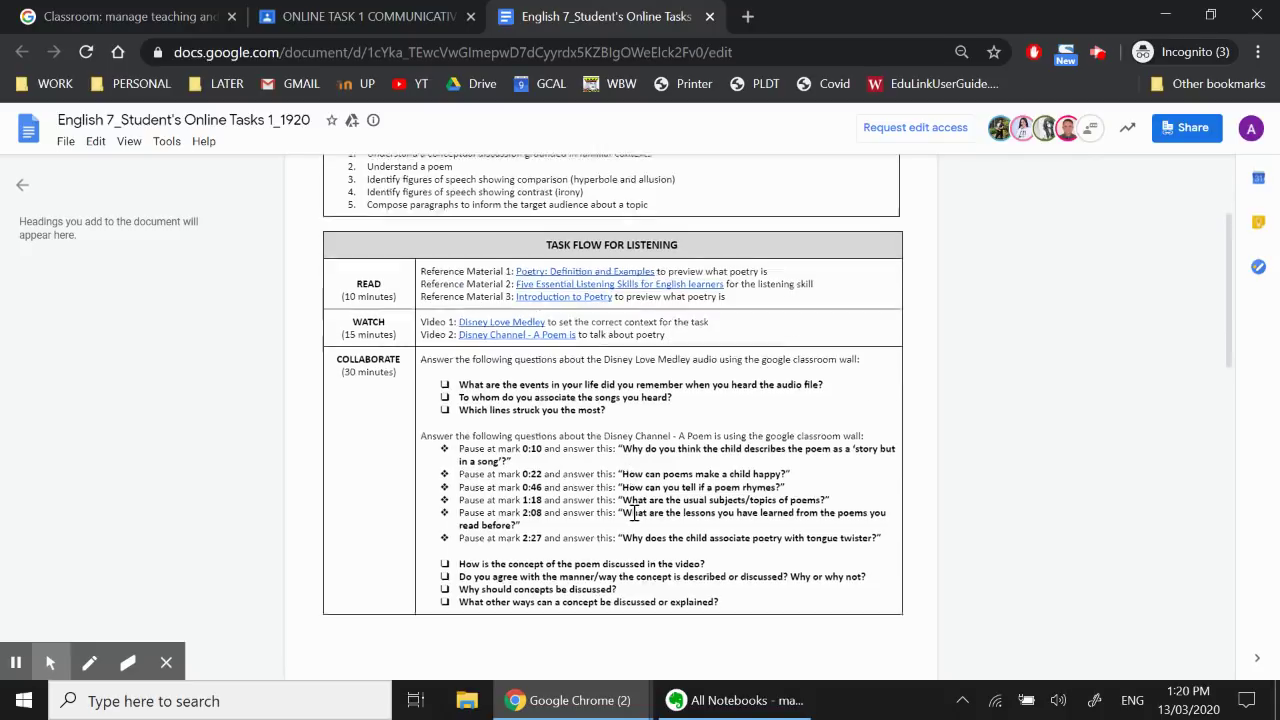
scroll(641, 481, "down", 4)
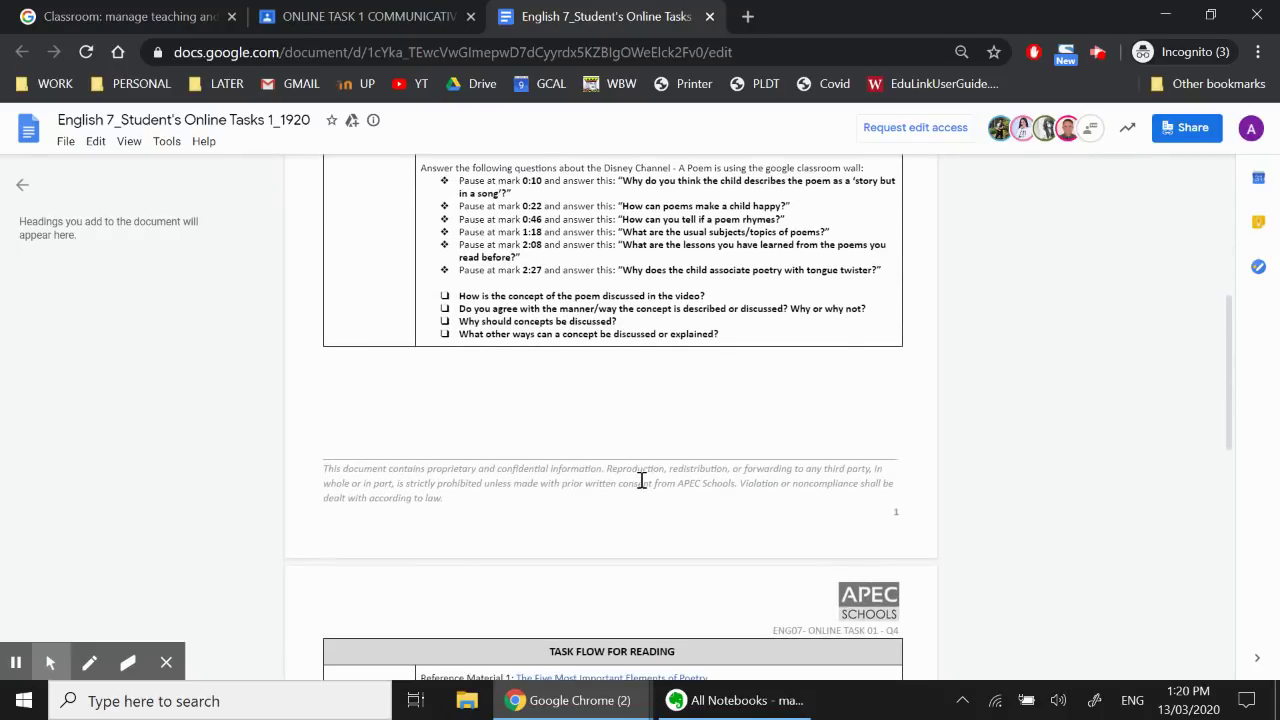
scroll(600, 400, "up", 10)
Go back to the Online Task 1 assignment and confirm Mark as done so it reads Turned in
left_click(425, 16)
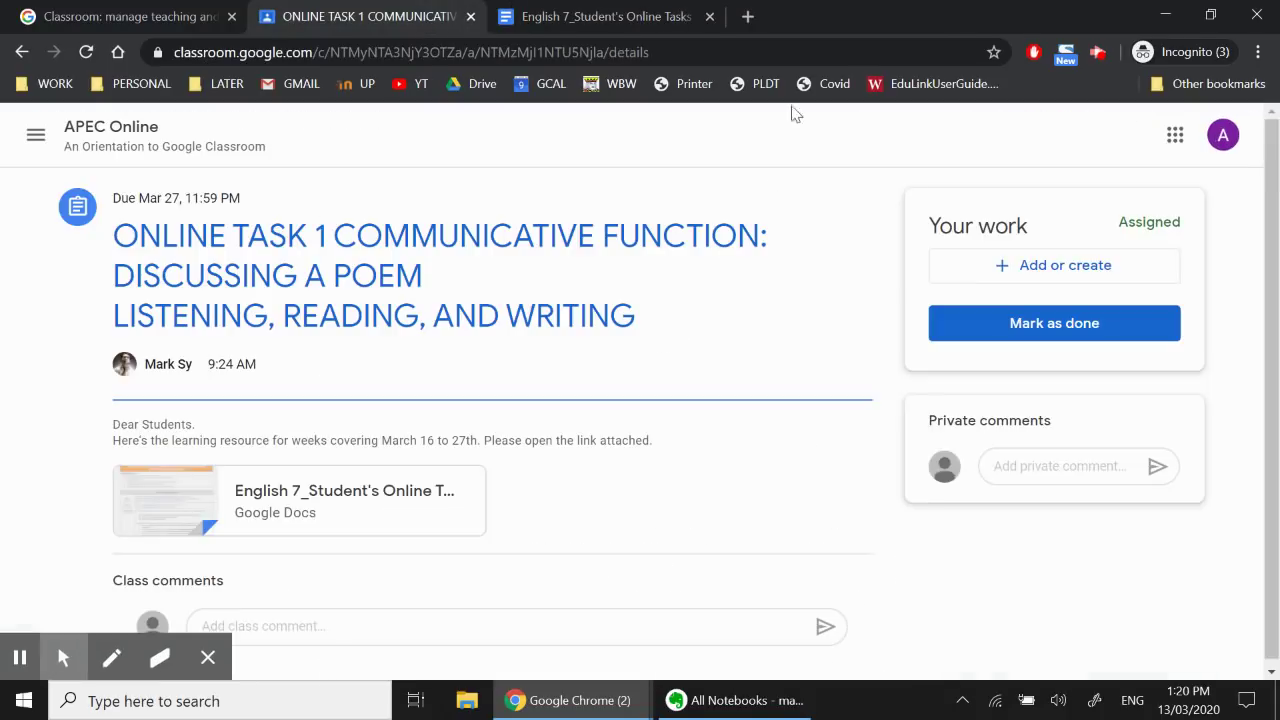
left_click(1080, 326)
left_click(739, 477)
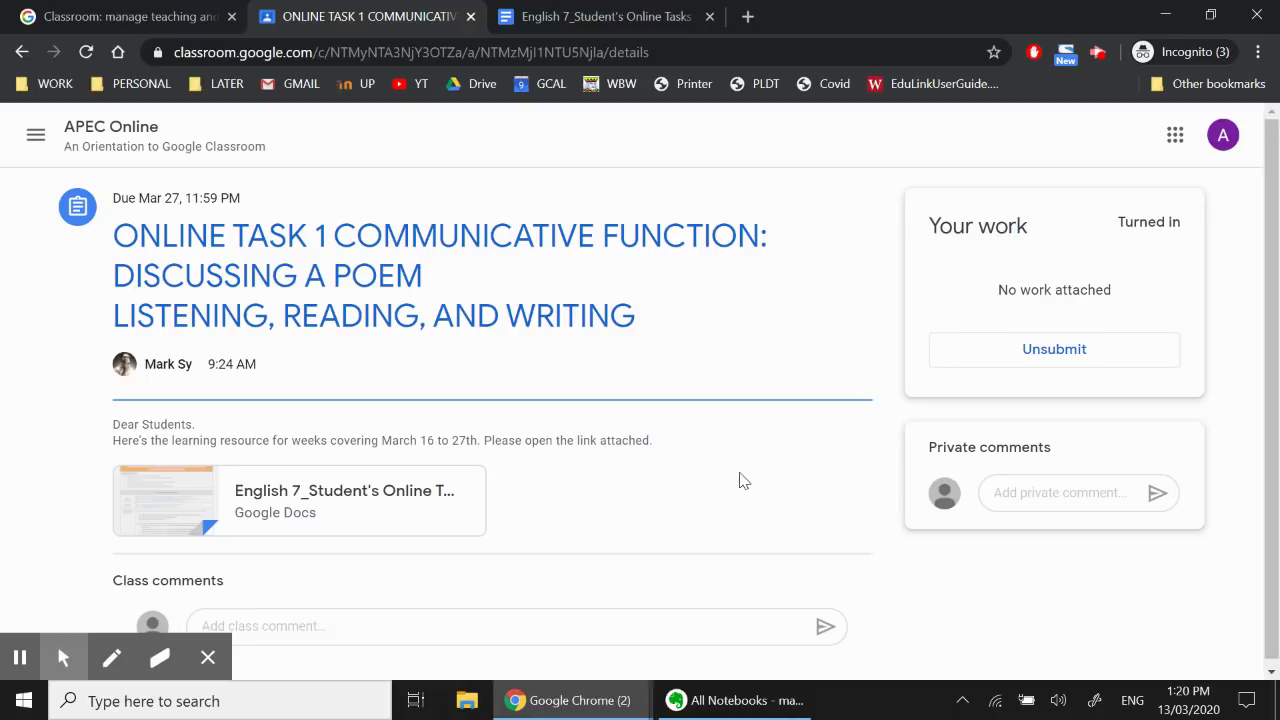
Send the private comment 'Hi Teacher. I need help on reading article #2. Can we set a virtual chat/meeting?'
left_click(1084, 490)
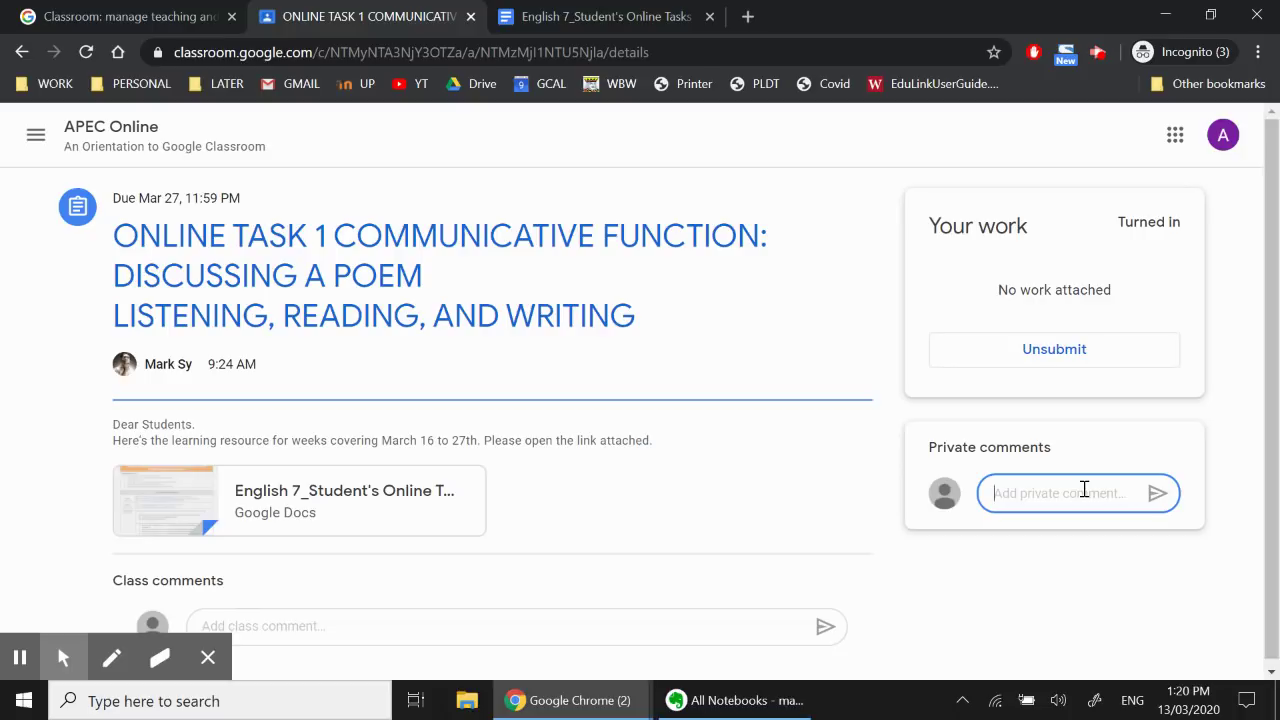
type("Hi")
type("Teacher. I need help ")
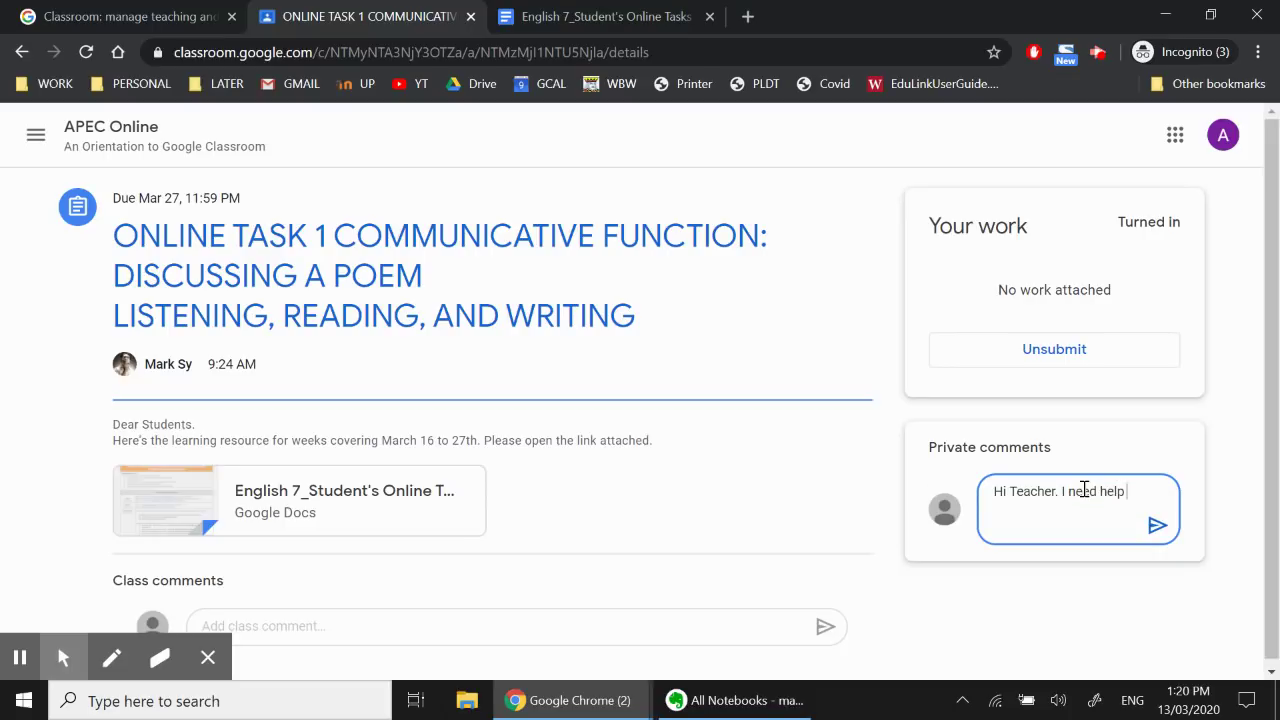
type("on reading article ")
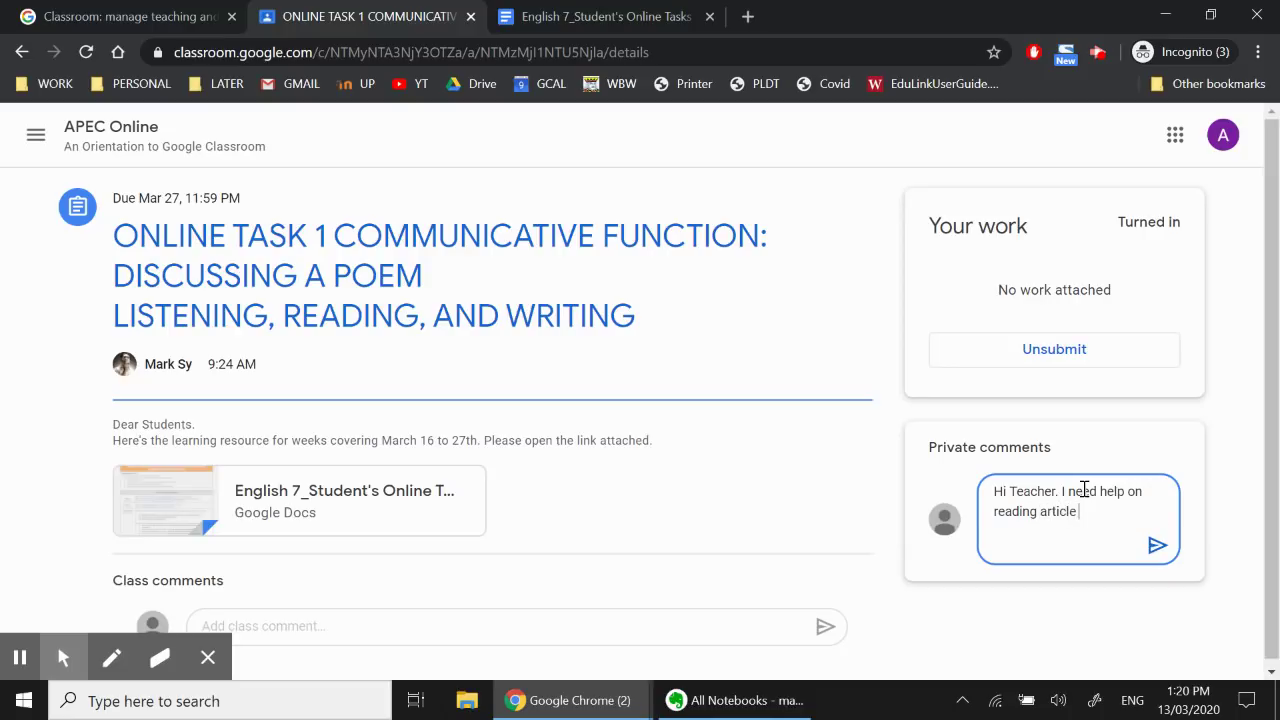
type("#2. Can we set a virtual chat")
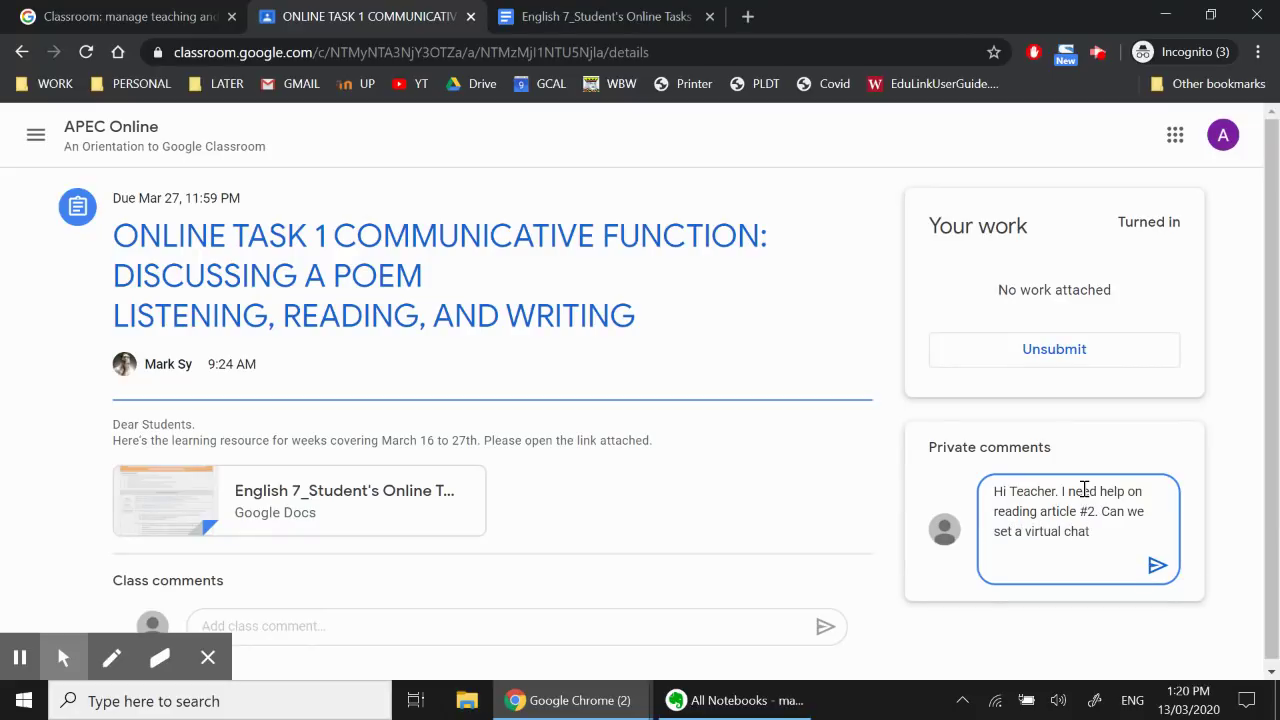
type("/meeting?")
left_click(1156, 564)
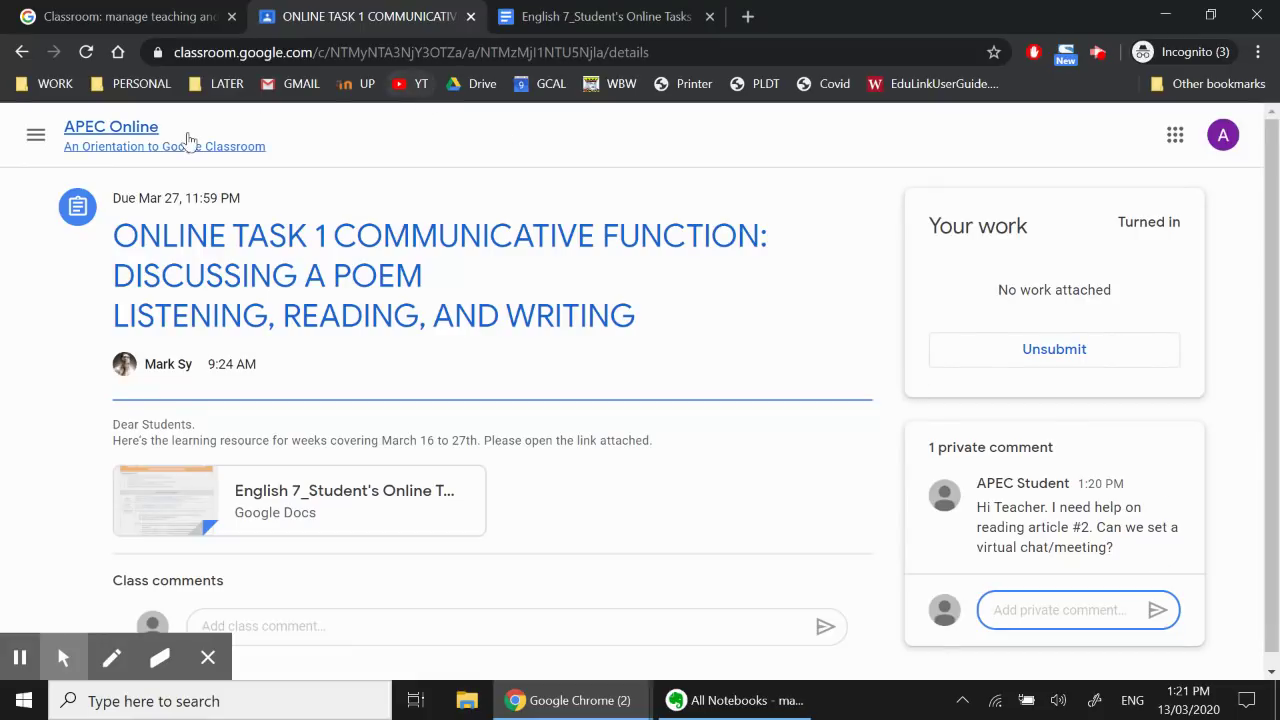
Return to the APEC Online class, dismiss the share box, and browse the Classwork list
left_click(135, 137)
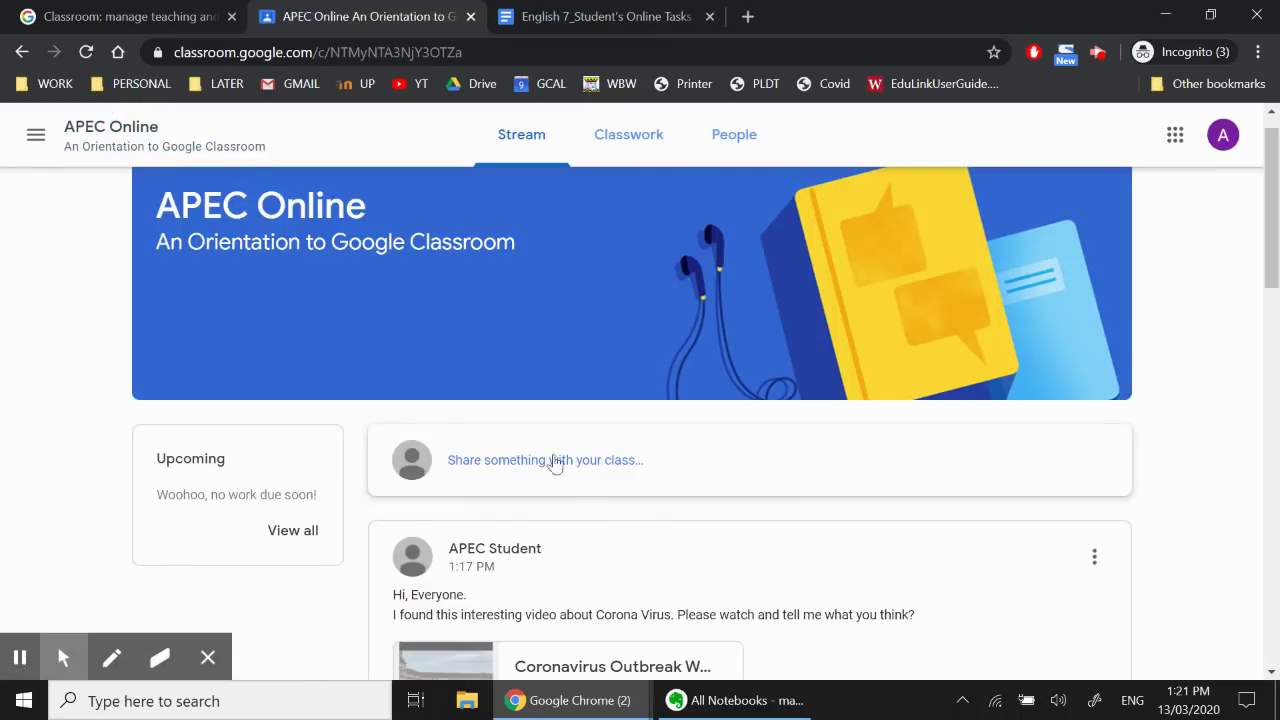
left_click(710, 481)
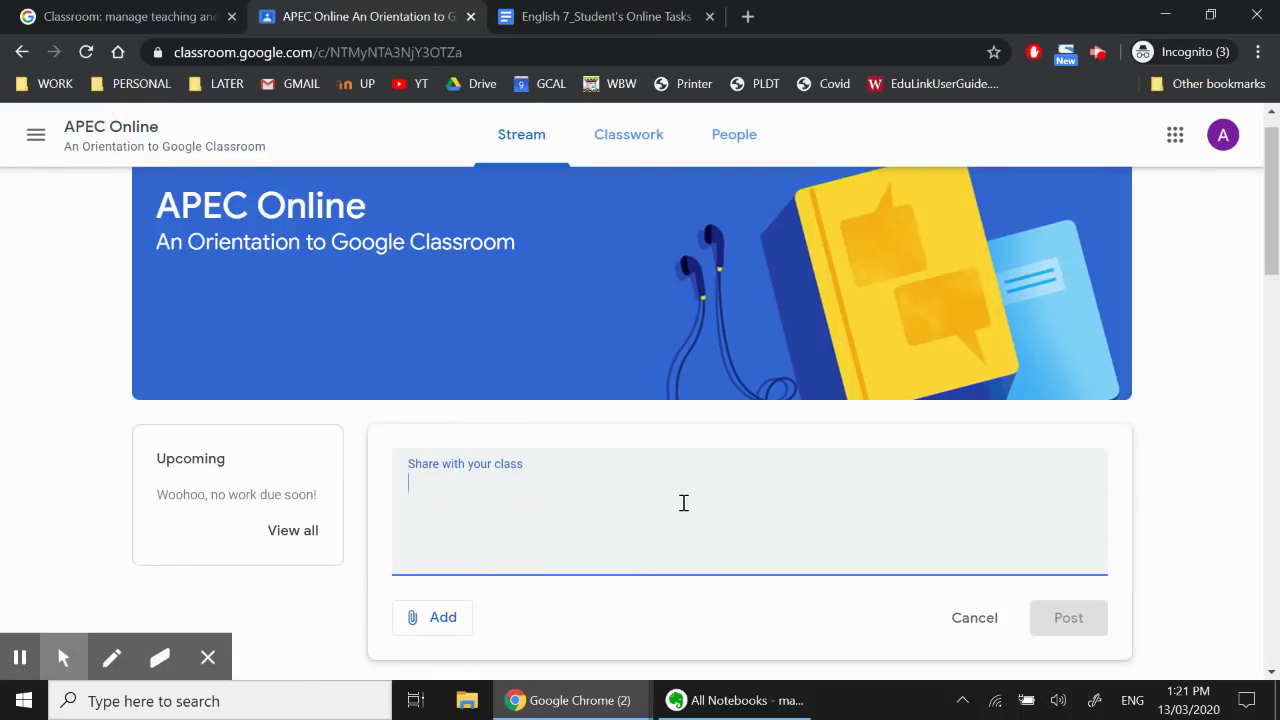
left_click(612, 136)
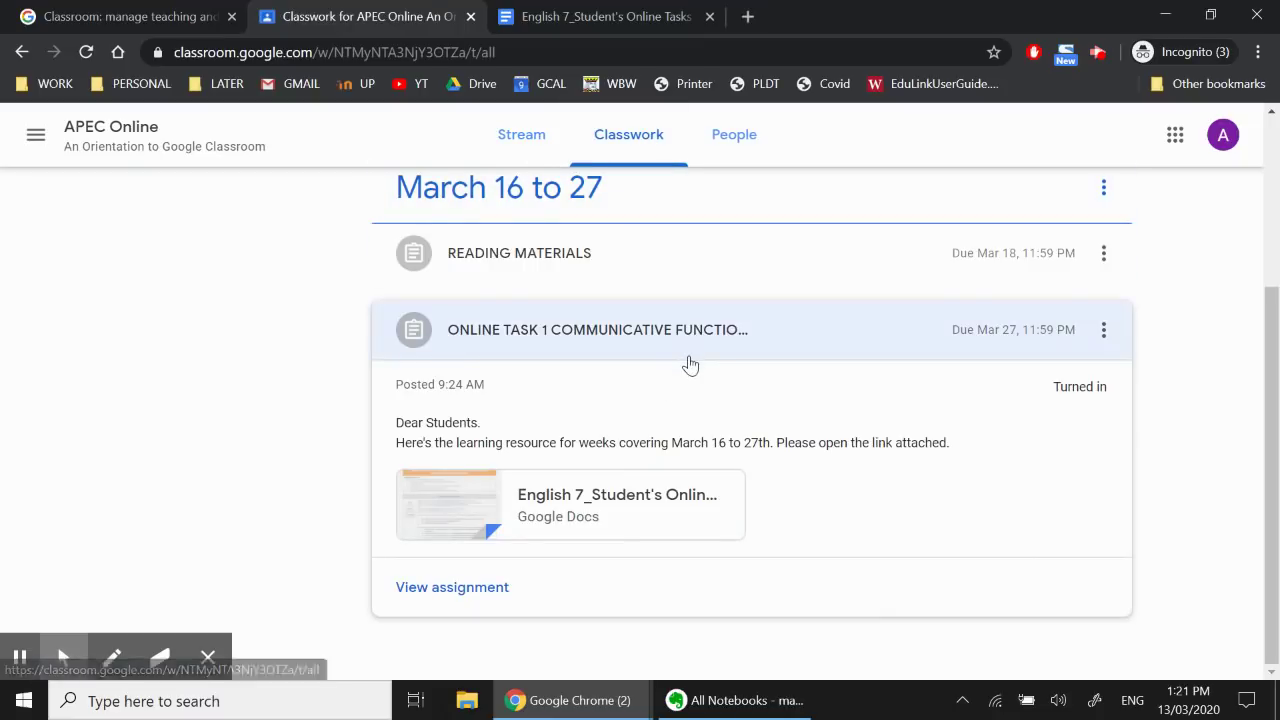
scroll(686, 363, "up", 3)
scroll(648, 285, "down", 3)
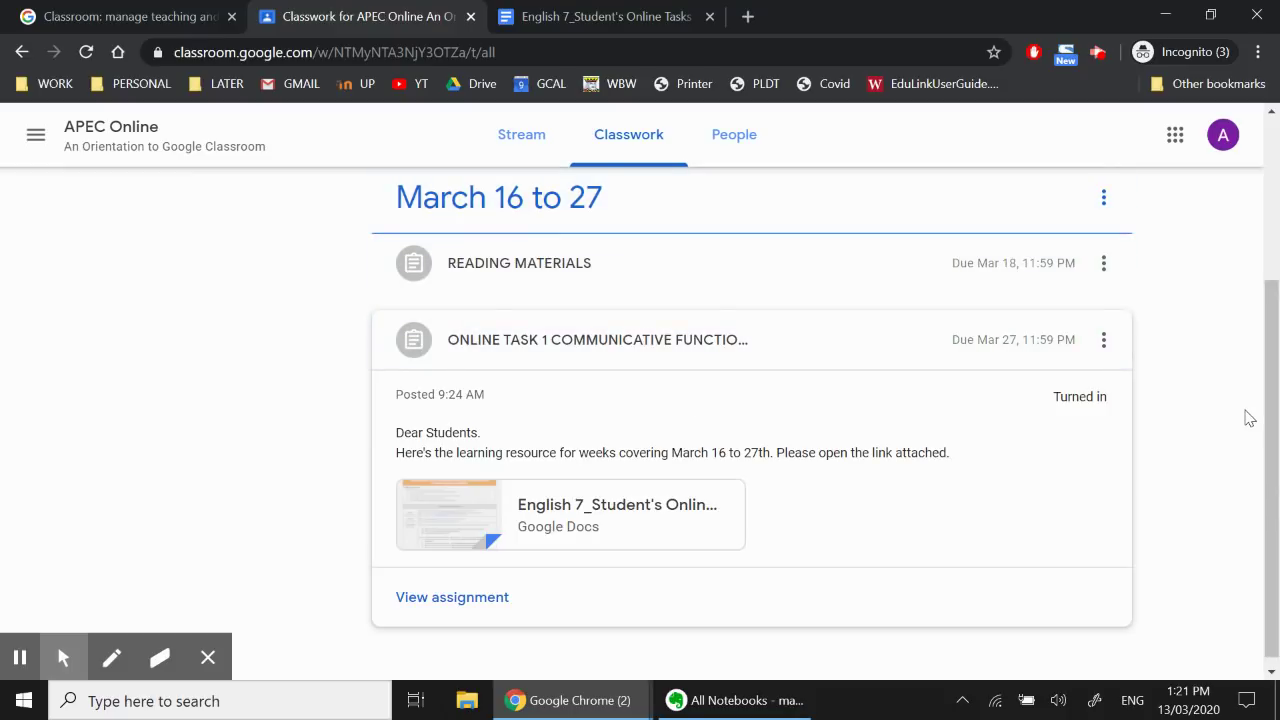
scroll(1248, 418, "down", 1)
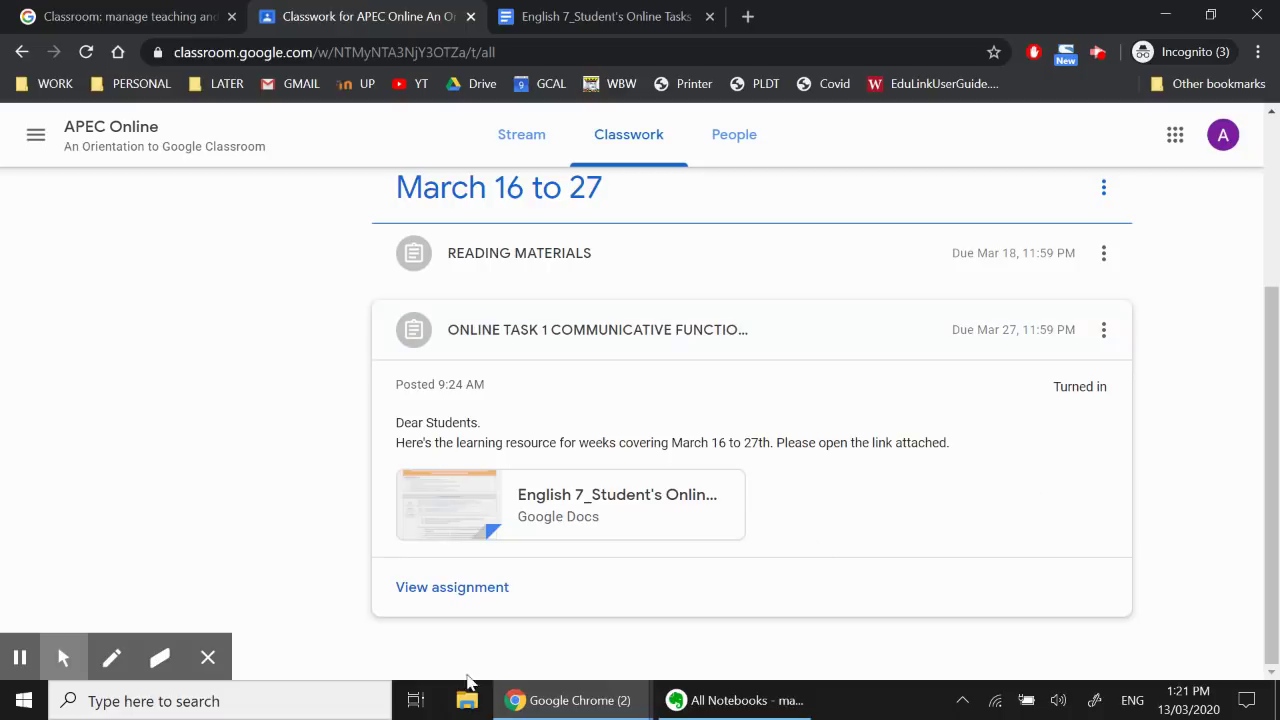
scroll(864, 653, "up", 3)
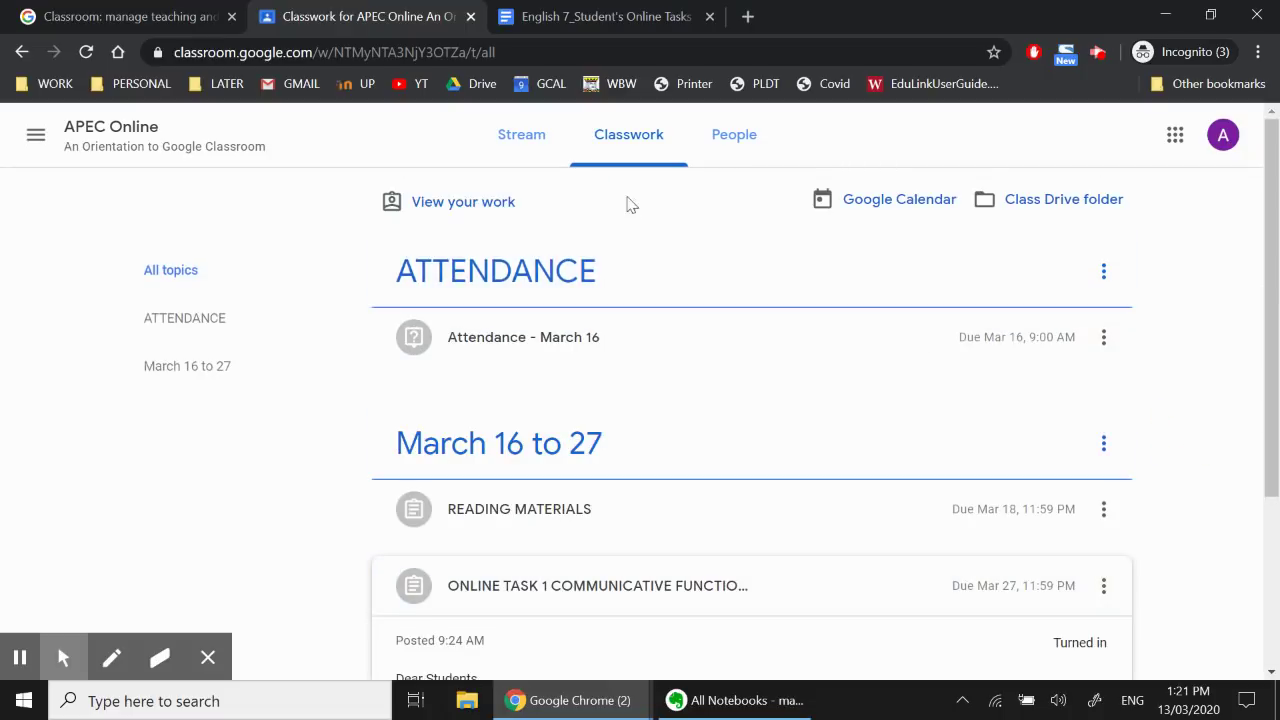
View the Teachers list on the People page, then go back to the class Stream
left_click(732, 140)
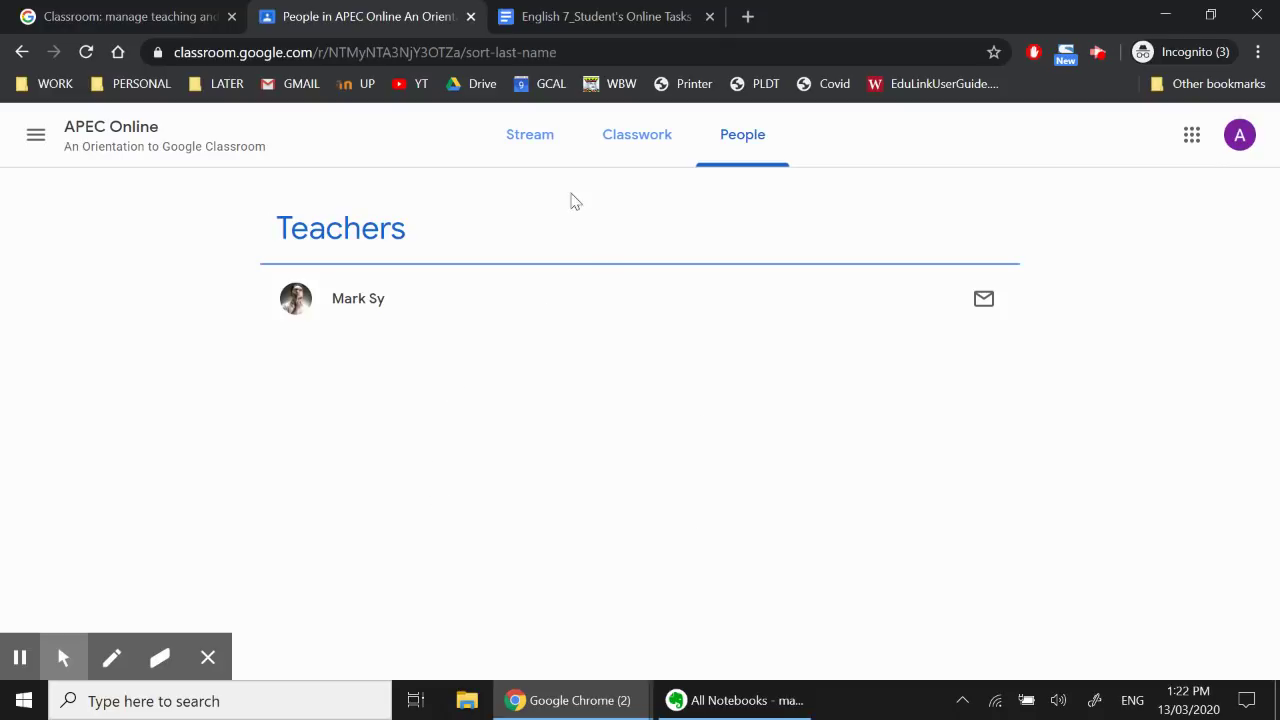
left_click(540, 156)
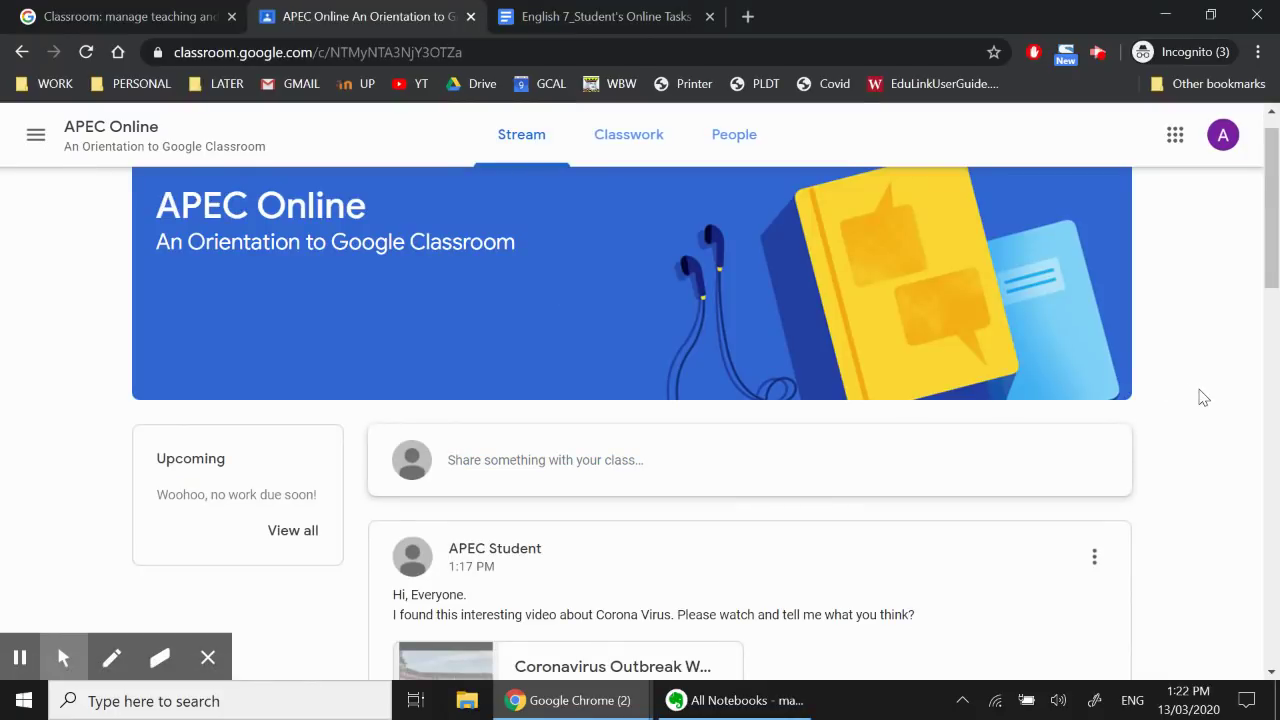
scroll(1203, 397, "down", 3)
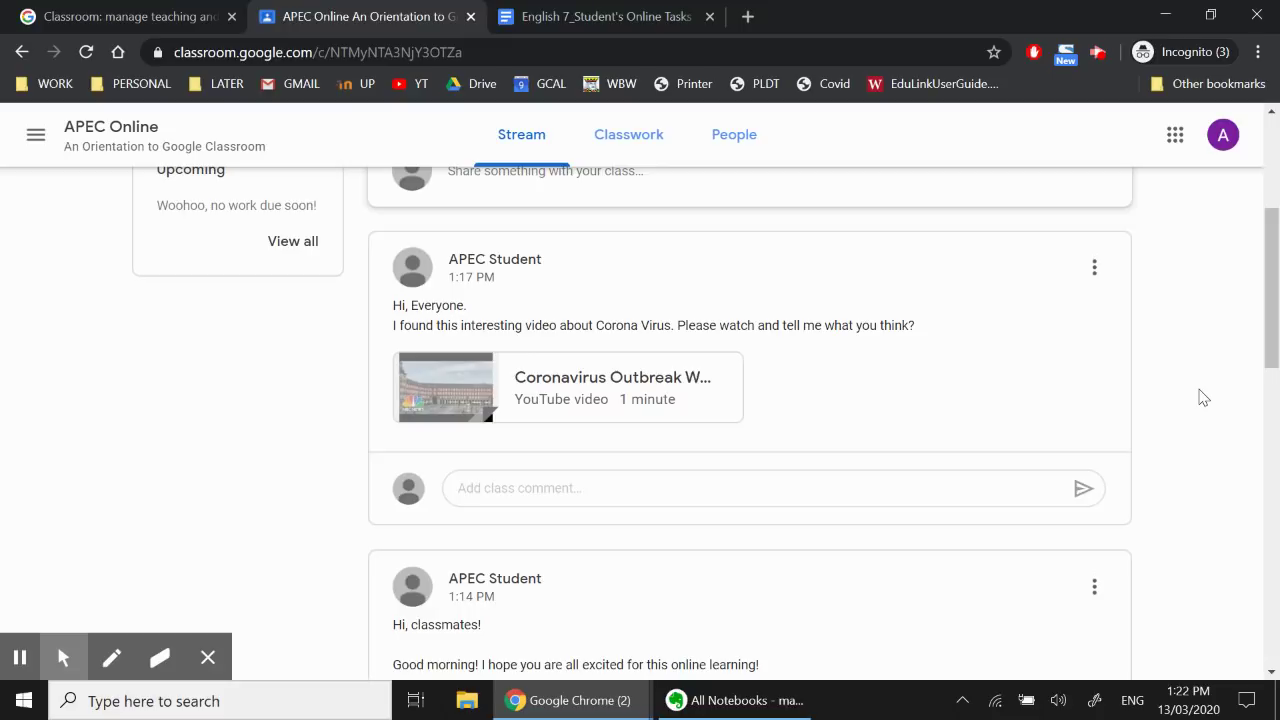
scroll(1203, 397, "up", 3)
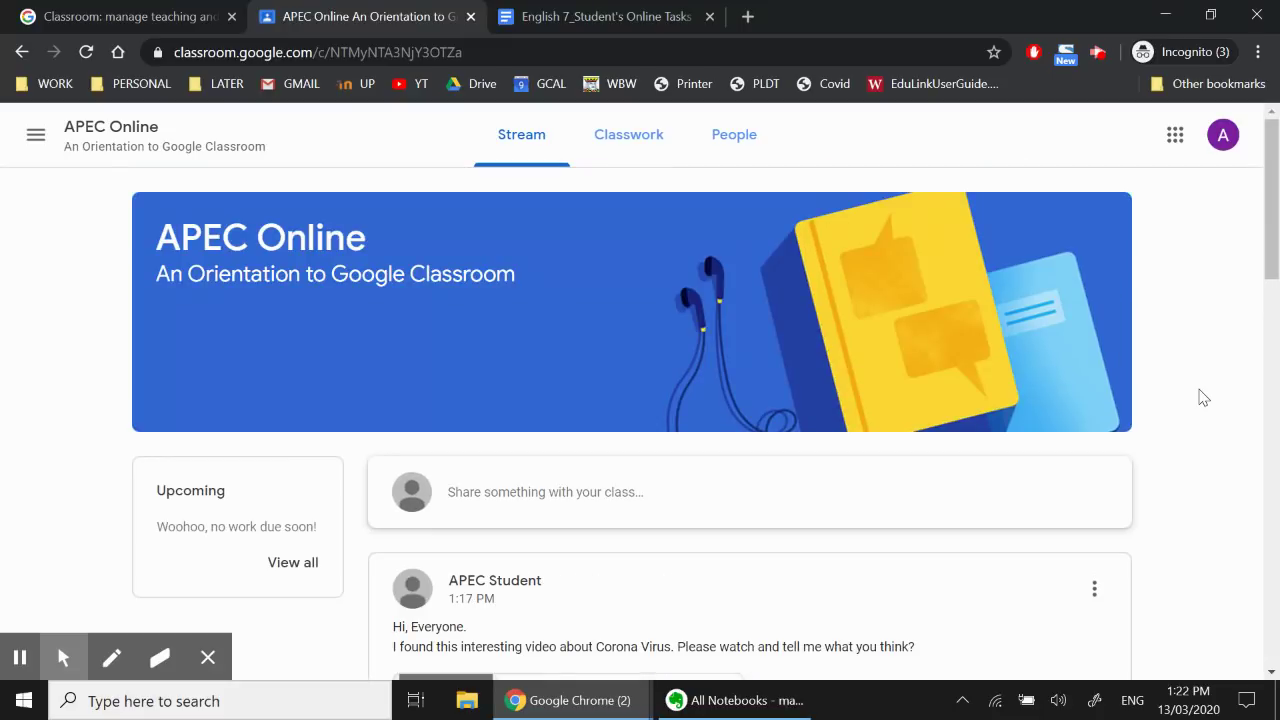